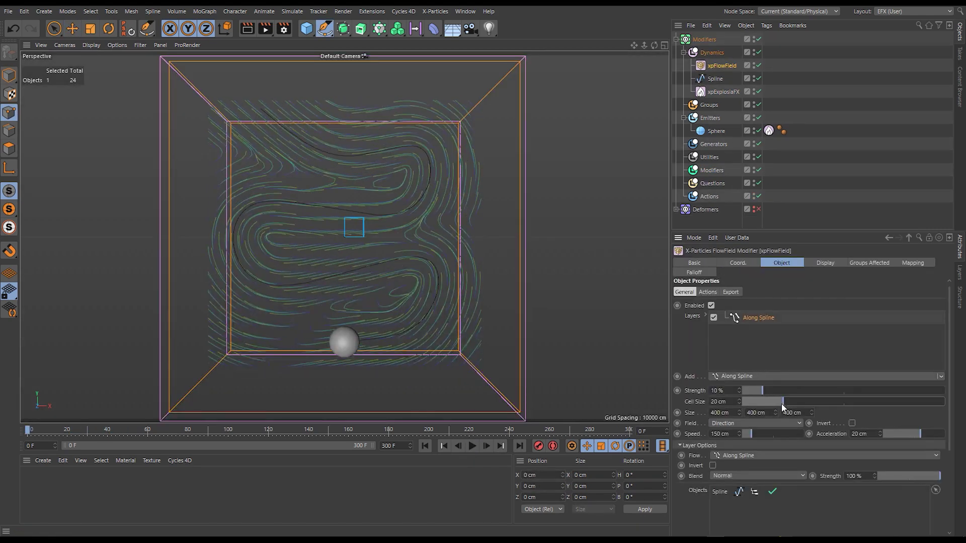
# - Slide the Twist deformer along the smoke trail
pyautogui.moveTo(781, 404); pyautogui.dragTo(759, 403)
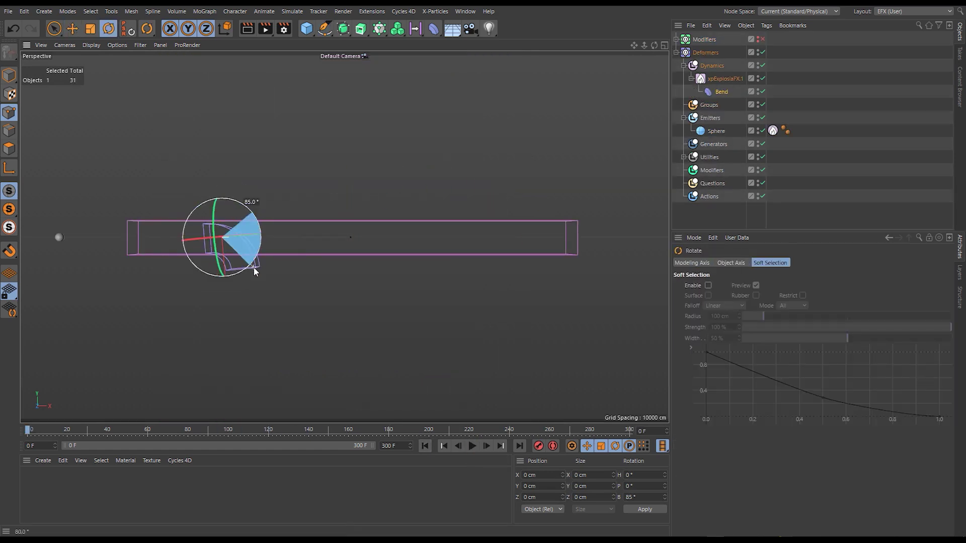
pyautogui.click(471, 446)
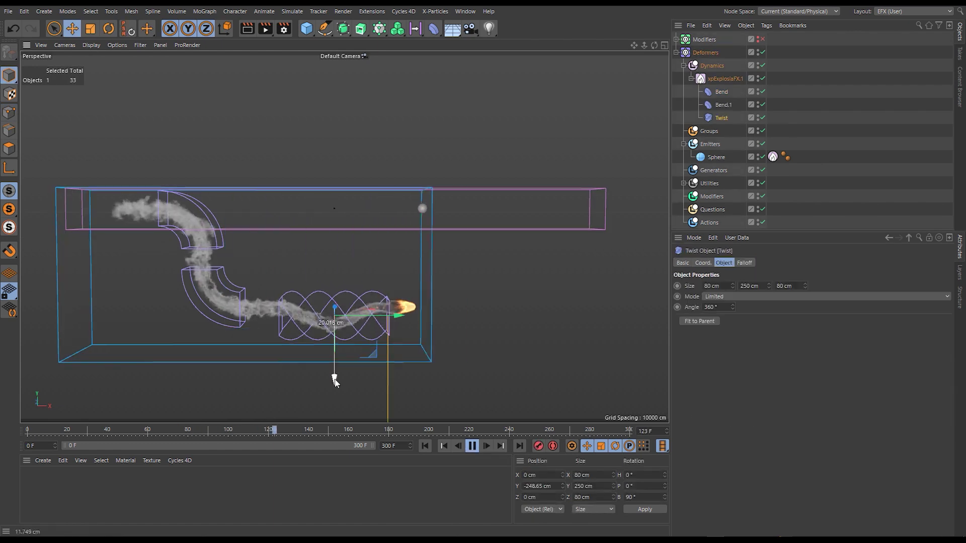
pyautogui.moveTo(334, 377); pyautogui.dragTo(456, 331)
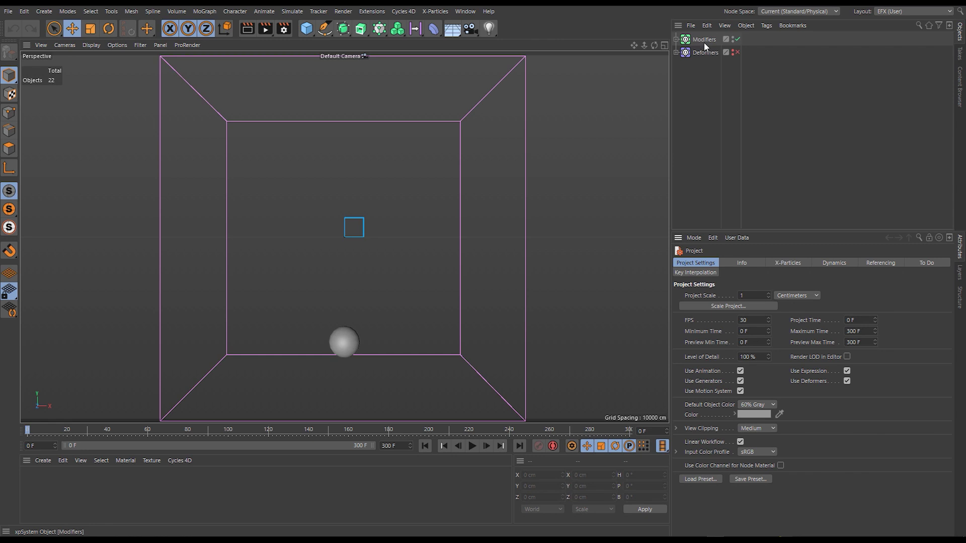
# - Expand the particle system and select xpExplosiaFX, then the Sphere emitter
pyautogui.click(675, 39)
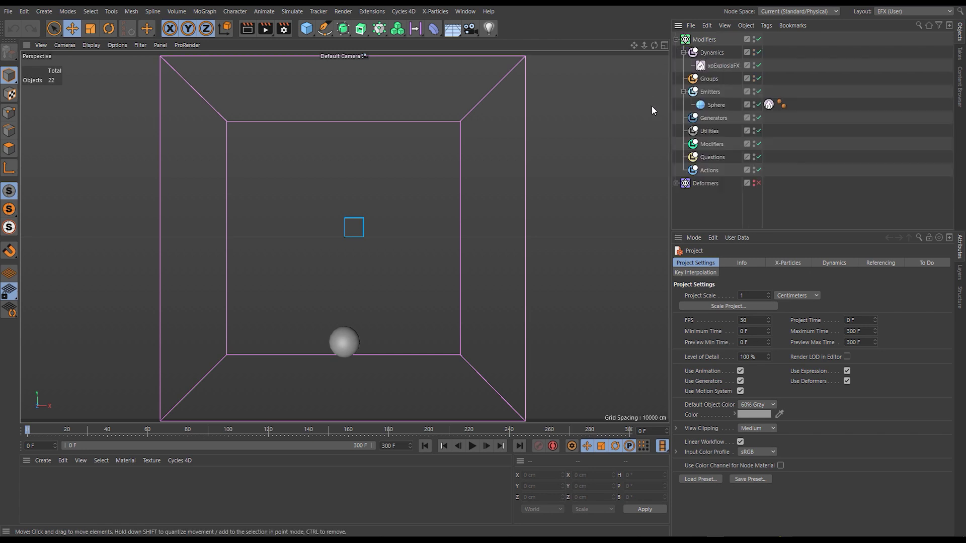
pyautogui.click(725, 66)
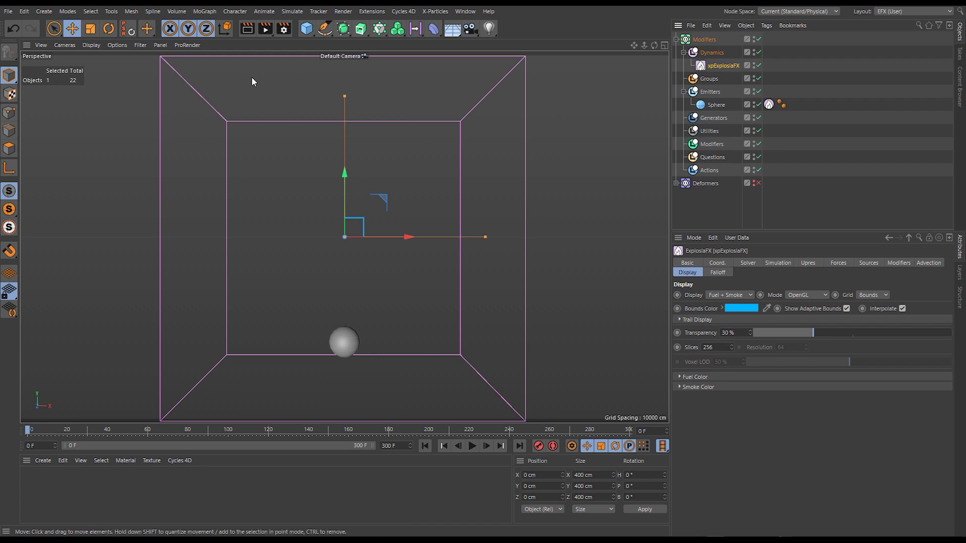
pyautogui.click(717, 105)
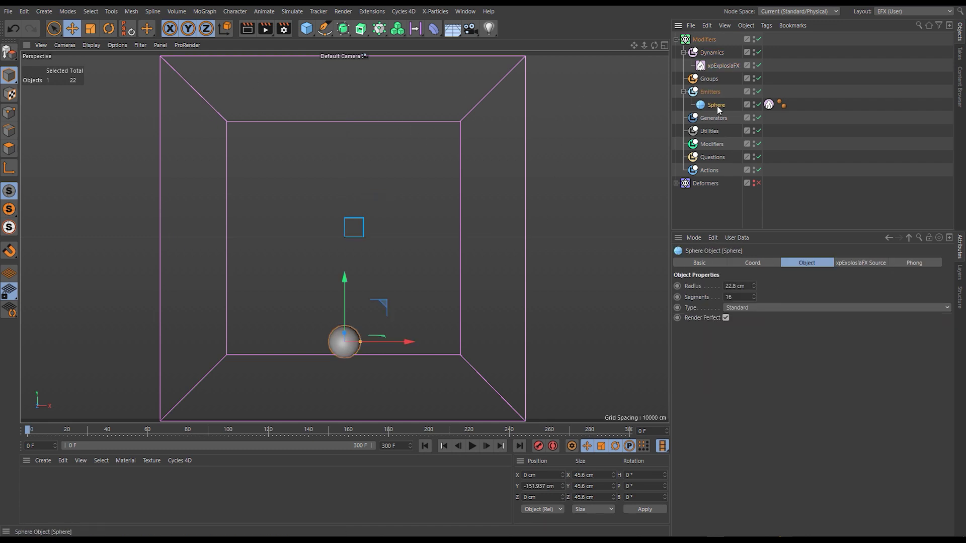
# - Show the Sphere's ExplosiaFX Source tag settings (Heat and Fuel 150%, Curl 60%)
pyautogui.click(769, 105)
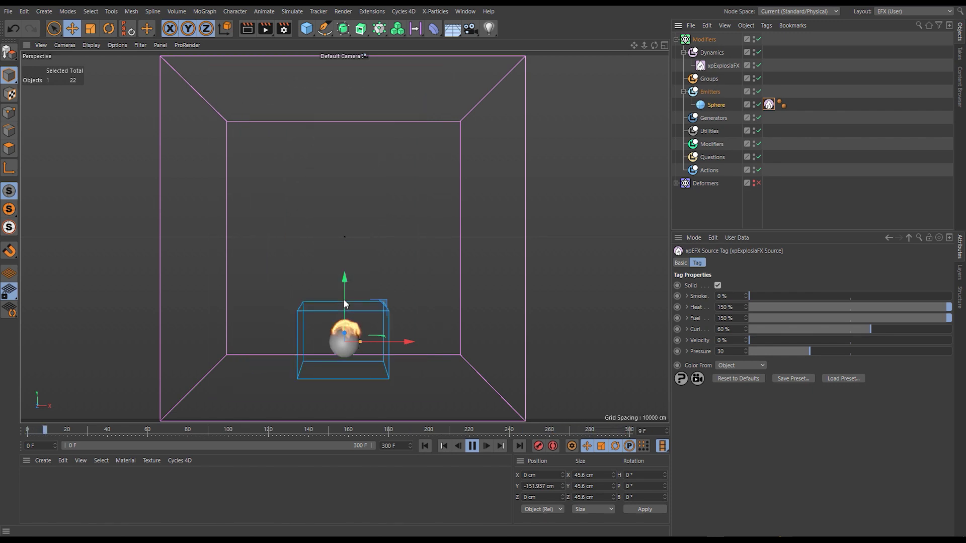
# - Add an xpAttractor from the Modifiers folder's Motion Modifiers list and move it right of the smoke
pyautogui.click(711, 144)
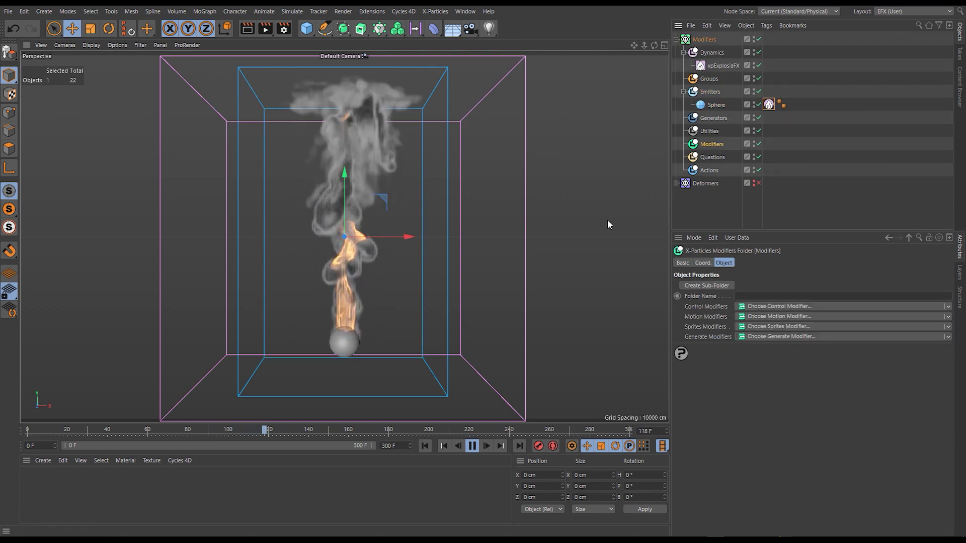
pyautogui.click(823, 315)
pyautogui.click(809, 62)
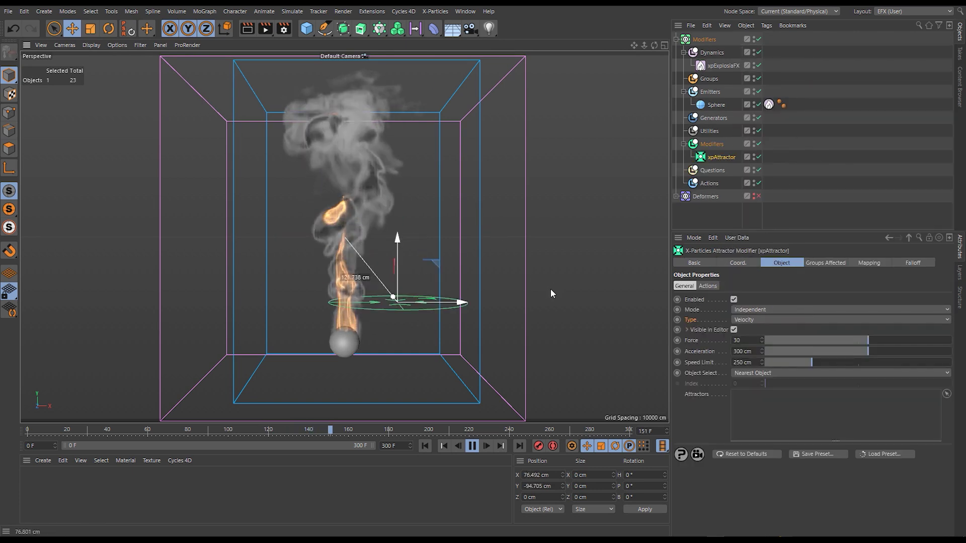
pyautogui.moveTo(592, 291); pyautogui.dragTo(601, 280)
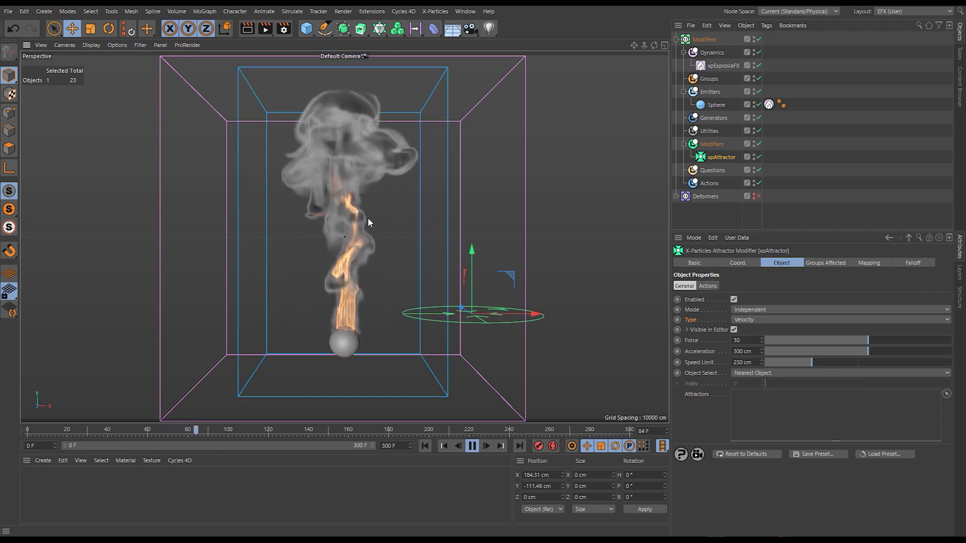
# - Link xpAttractor into xpExplosiaFX's Modifiers list, then reselect the attractor
pyautogui.click(730, 66)
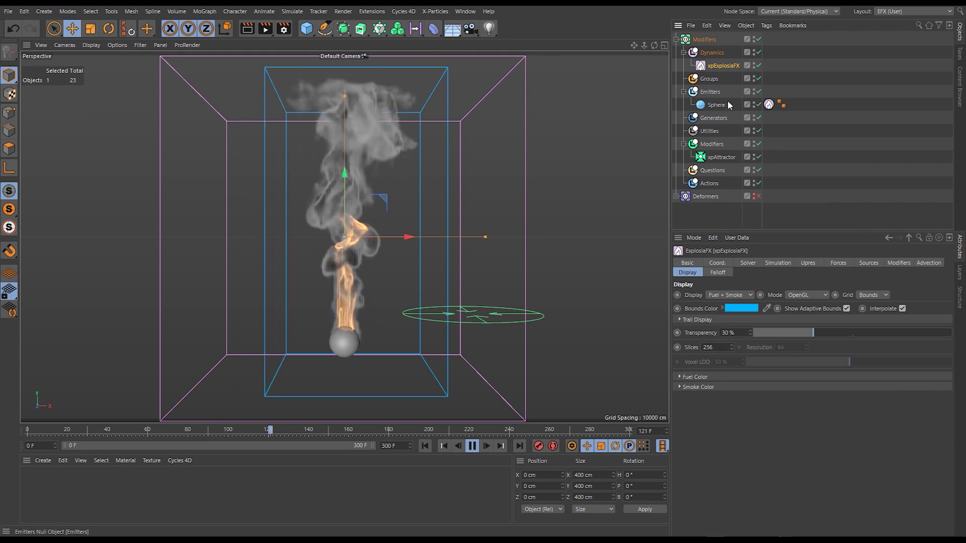
pyautogui.click(897, 263)
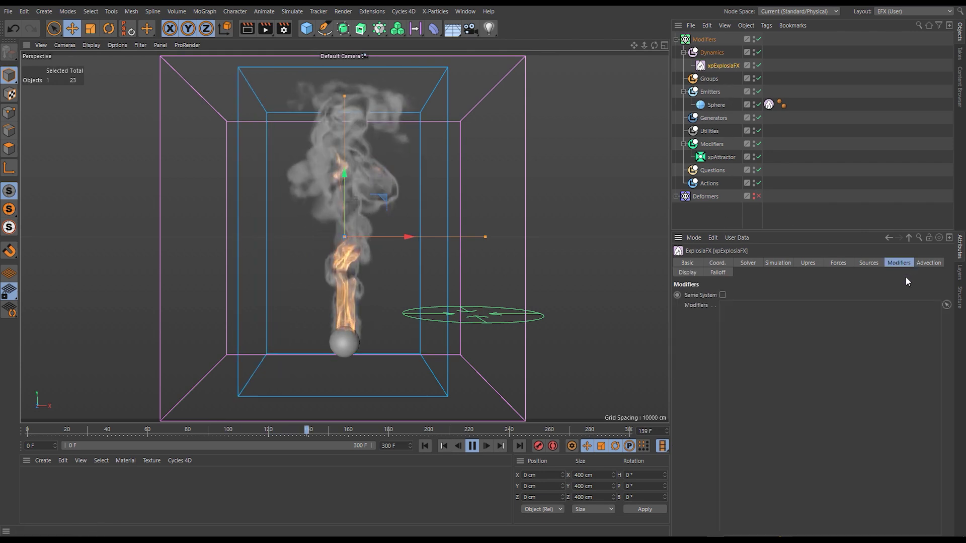
pyautogui.moveTo(723, 157); pyautogui.dragTo(721, 157)
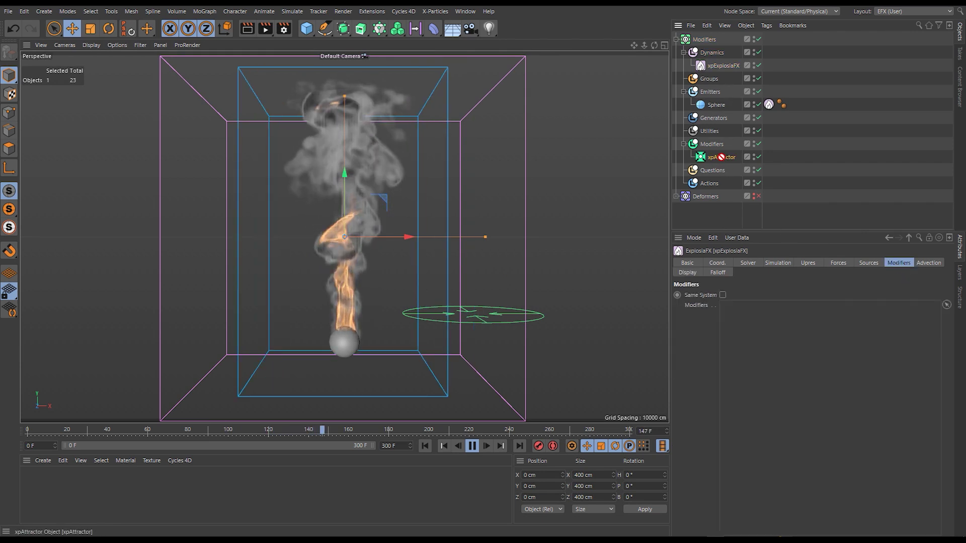
pyautogui.moveTo(762, 358); pyautogui.dragTo(763, 357)
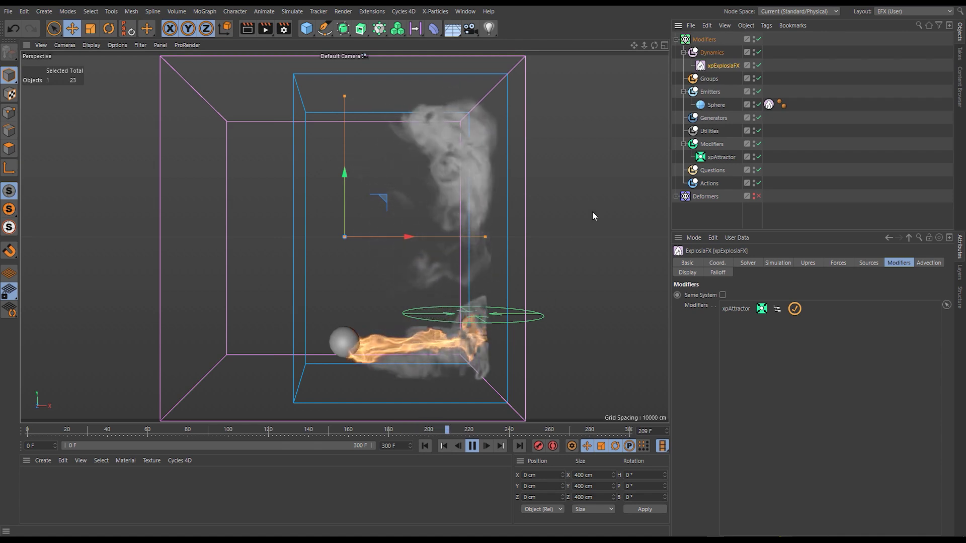
pyautogui.click(717, 156)
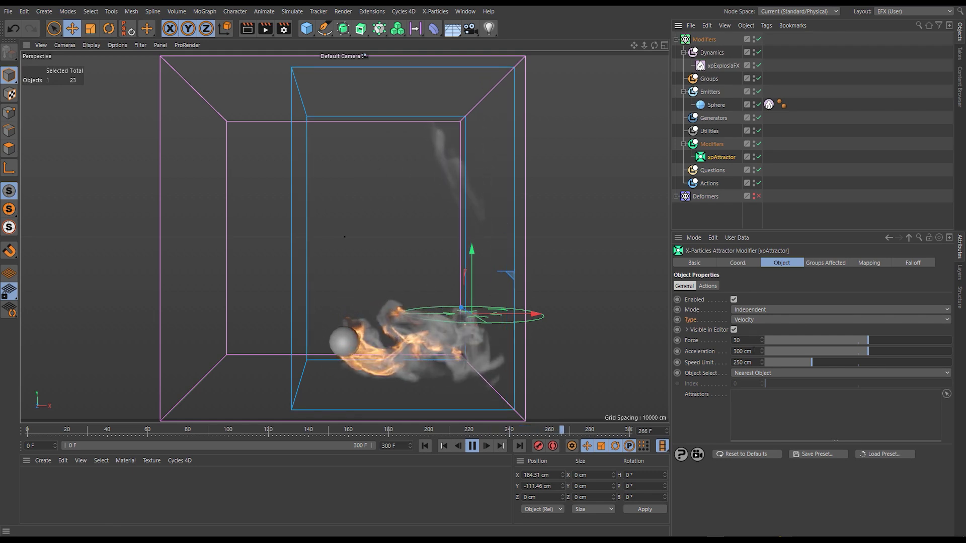
# - Switch the attractor's Type to Force and reposition it beside the smoke
pyautogui.click(756, 316)
pyautogui.click(749, 342)
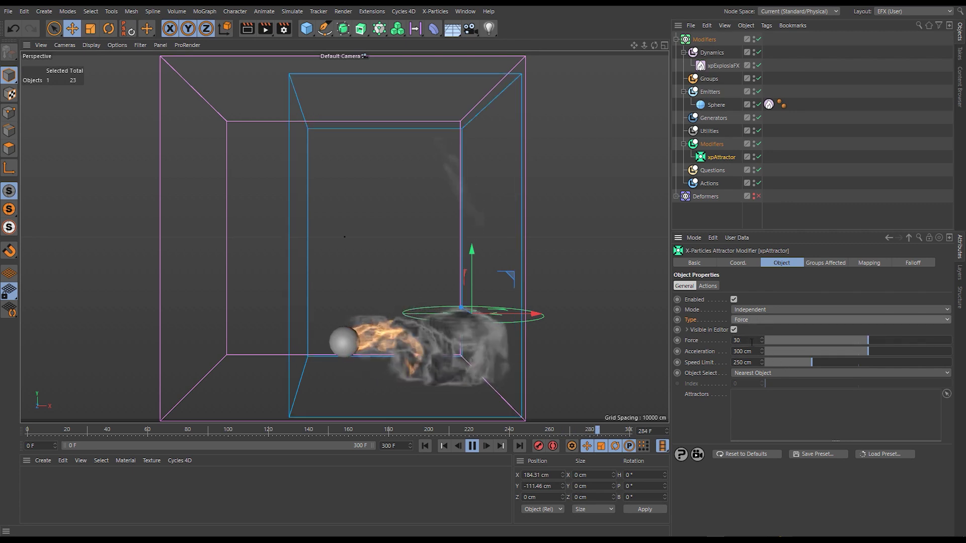
pyautogui.moveTo(469, 327); pyautogui.dragTo(284, 369)
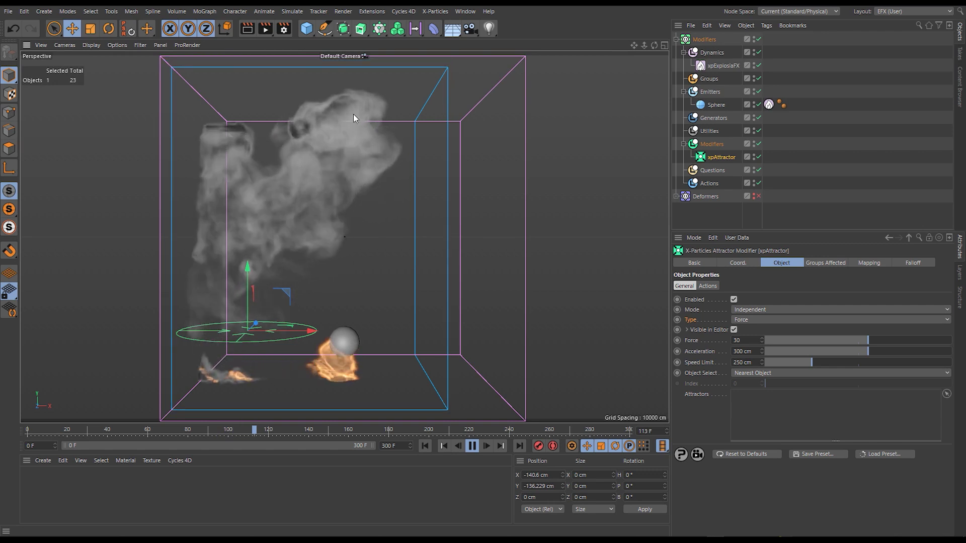
pyautogui.moveTo(328, 282); pyautogui.dragTo(513, 262)
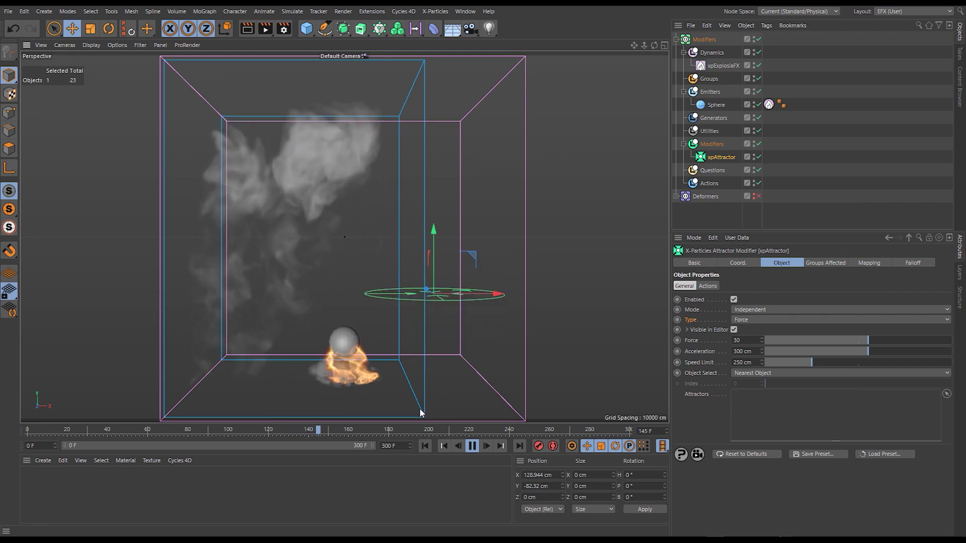
# - Set Force to -30, place the attractor above the smoke, then strengthen Force to -81
pyautogui.doubleClick(744, 340)
pyautogui.write('-30')
pyautogui.press('Return')
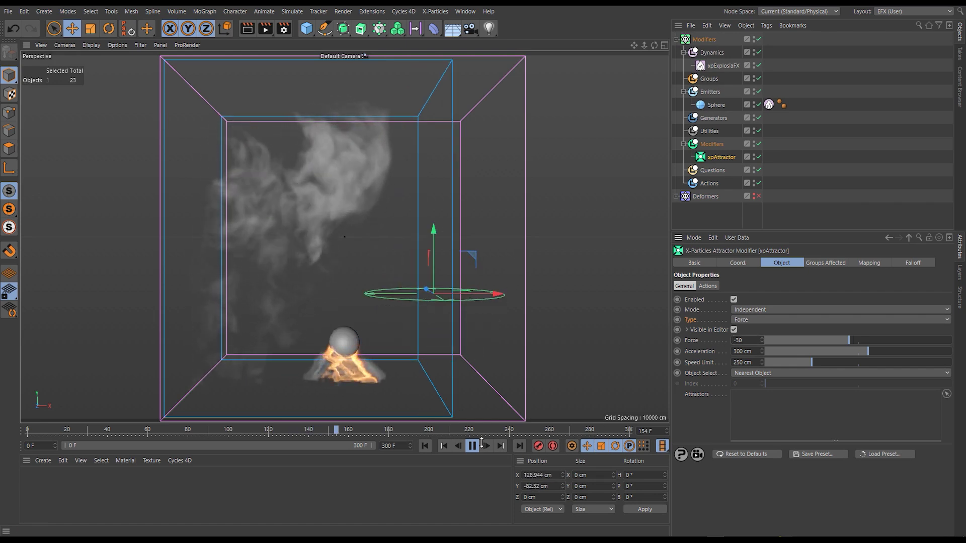
pyautogui.click(425, 446)
pyautogui.moveTo(453, 347); pyautogui.dragTo(293, 172)
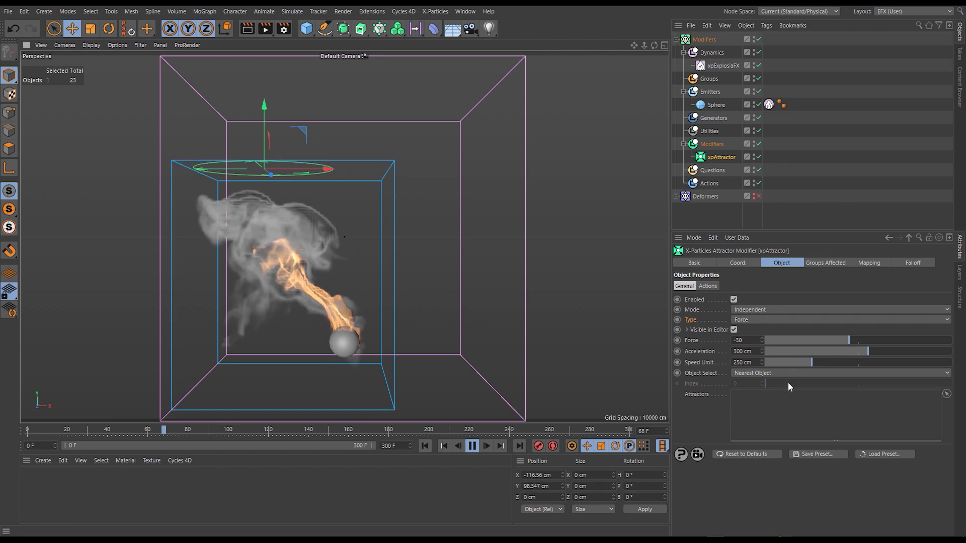
pyautogui.moveTo(863, 337); pyautogui.dragTo(823, 336)
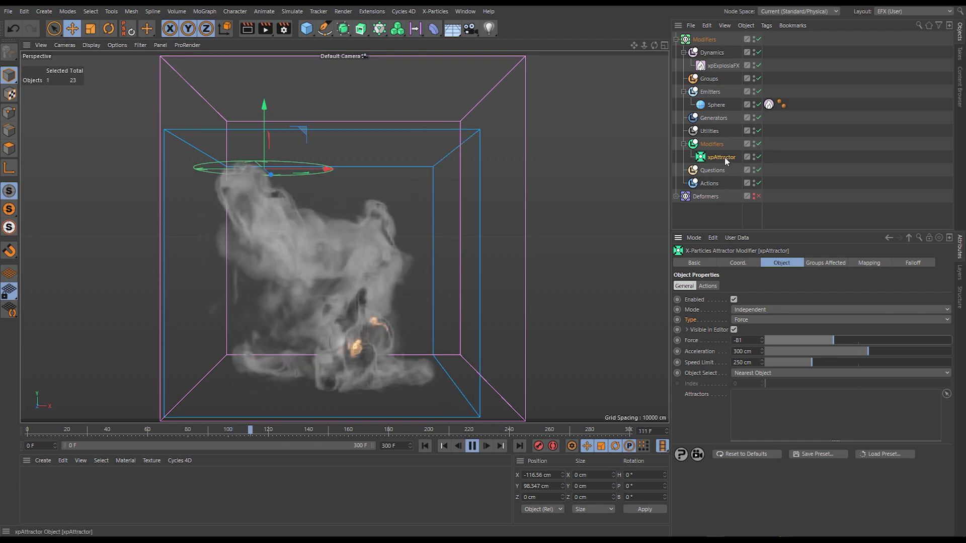
pyautogui.press('F8')
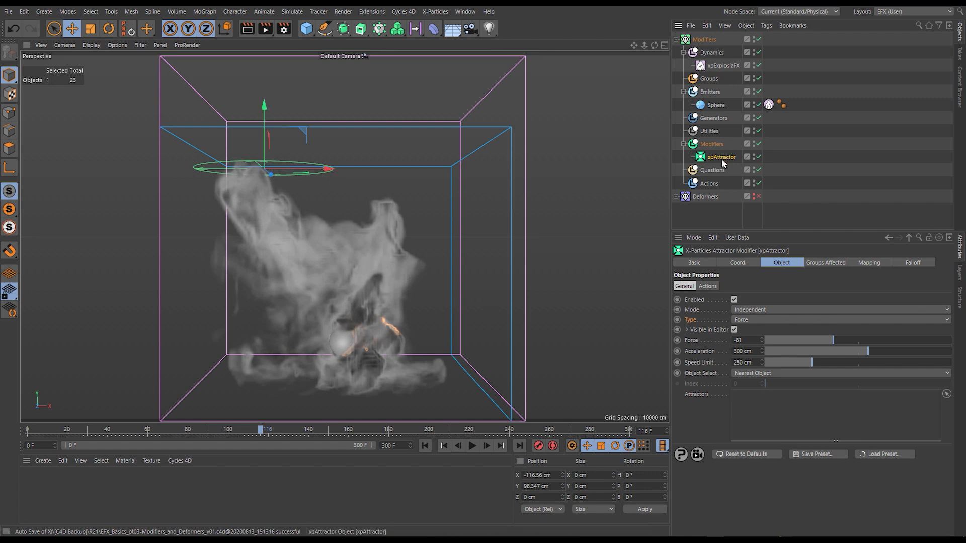
# - Delete the attractor, add an xpTurbulence and link it into ExplosiaFX's modifiers
pyautogui.press('Delete')
pyautogui.click(714, 144)
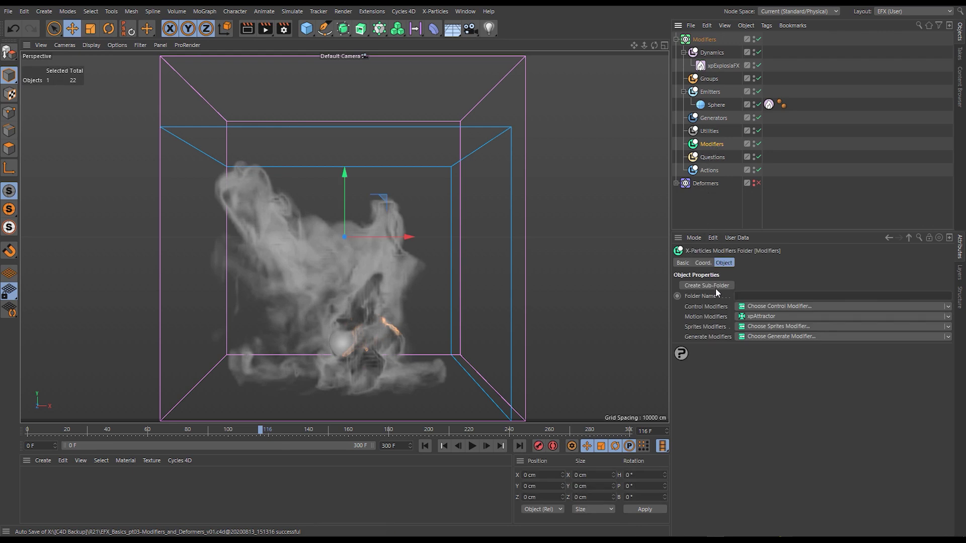
pyautogui.click(769, 316)
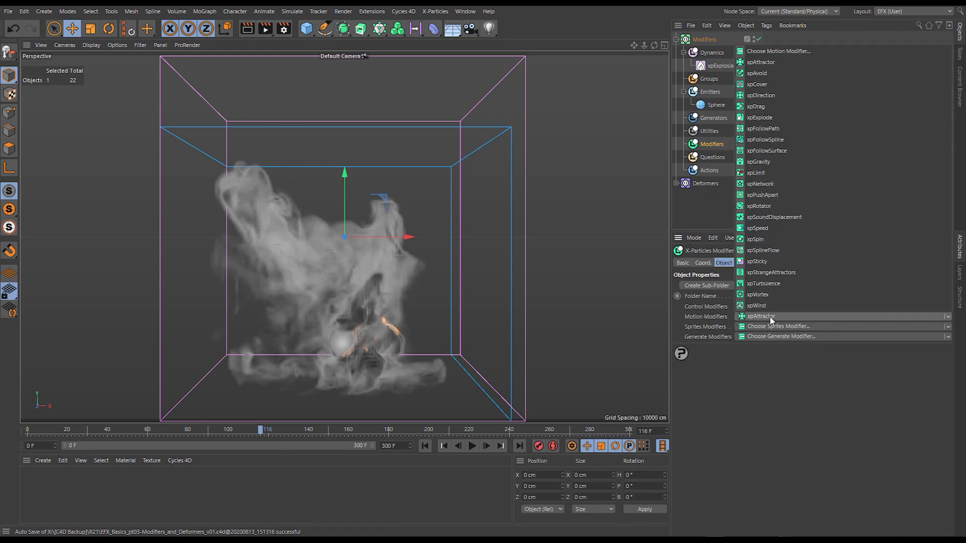
pyautogui.click(767, 284)
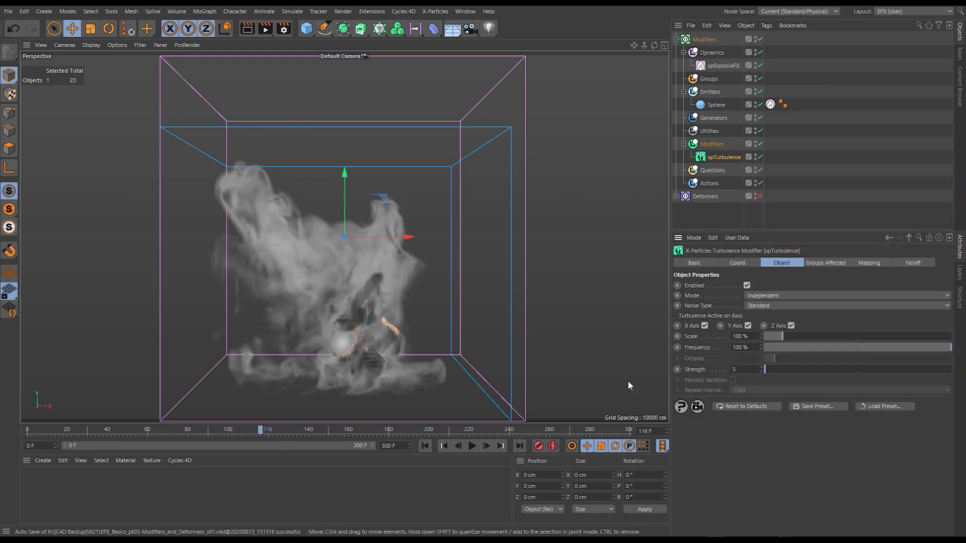
pyautogui.click(424, 445)
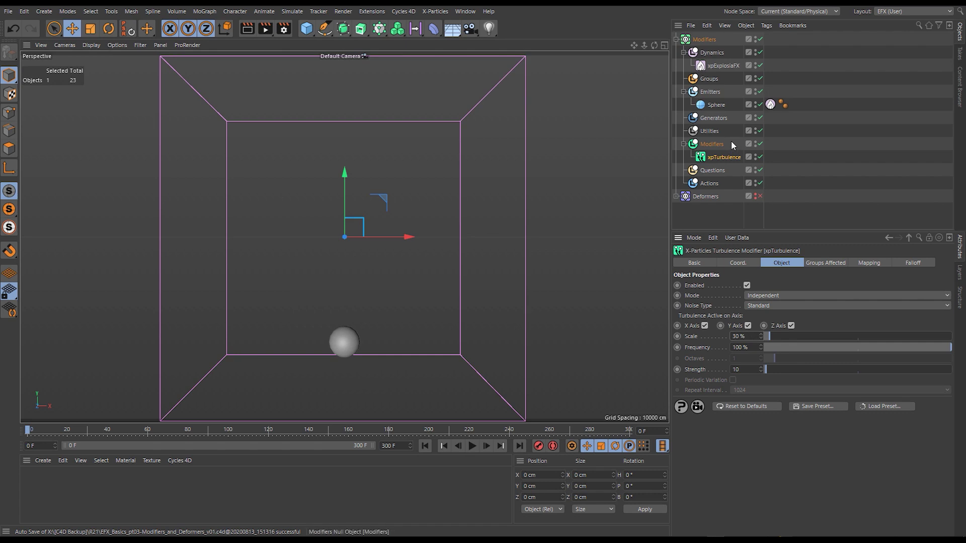
pyautogui.click(723, 67)
pyautogui.moveTo(718, 159); pyautogui.dragTo(749, 304)
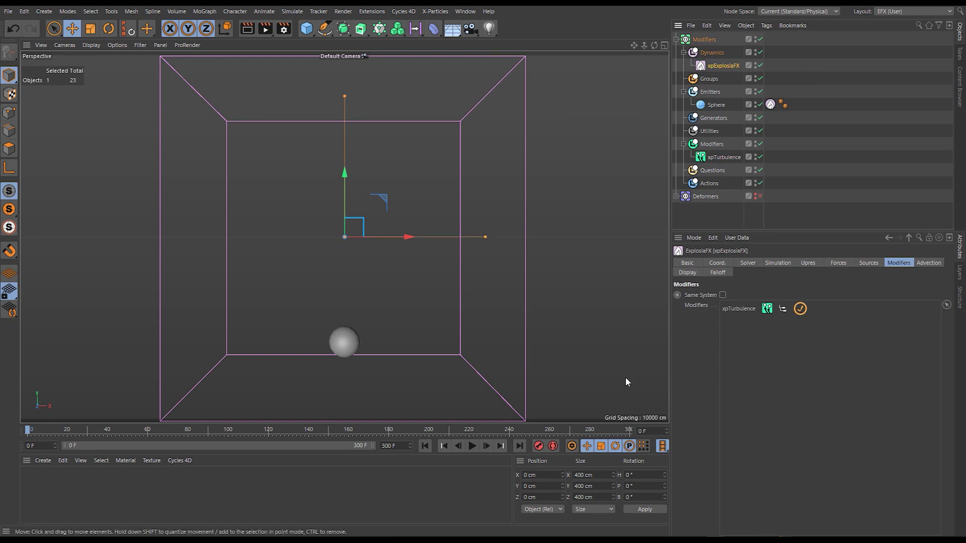
# - Test the turbulence (Scale 30%, Strength 30) in playback, then delete it
pyautogui.click(471, 446)
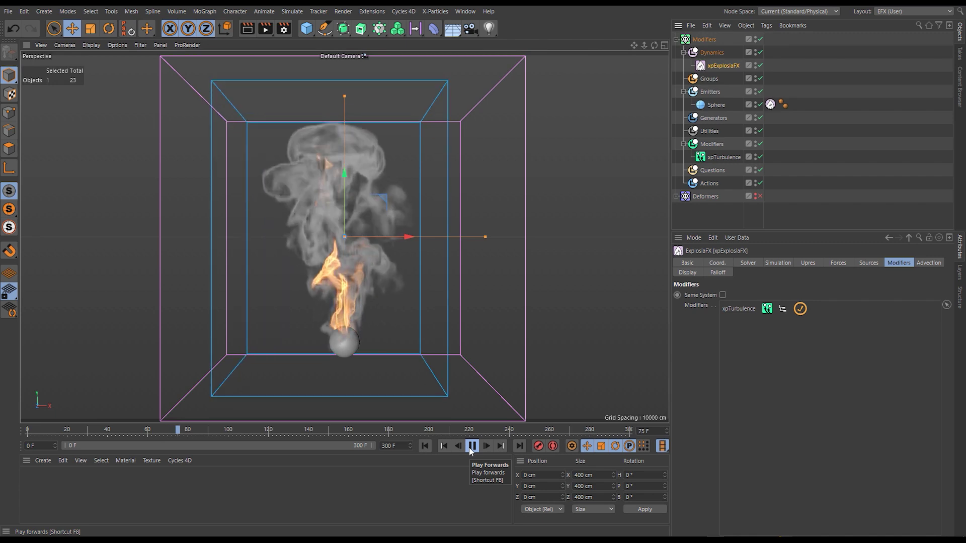
pyautogui.click(470, 447)
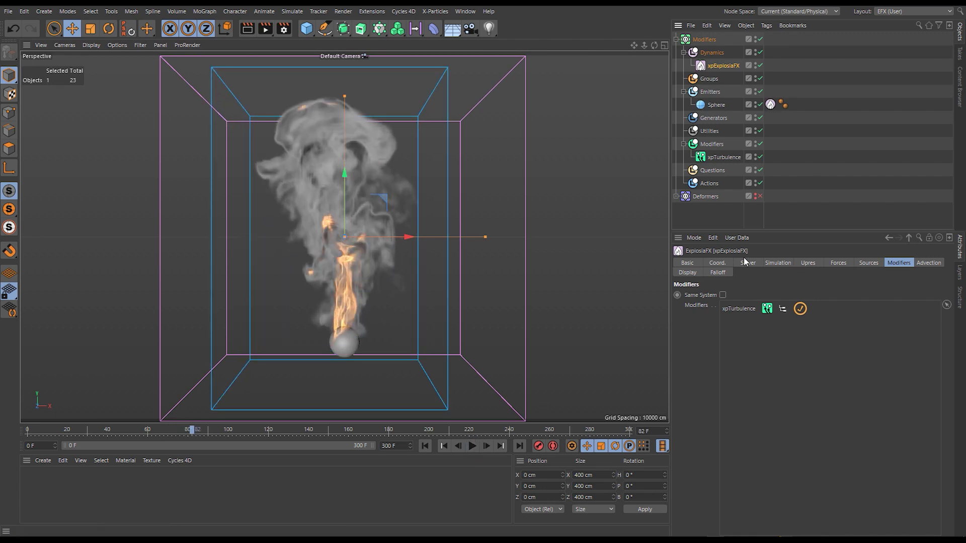
pyautogui.click(722, 156)
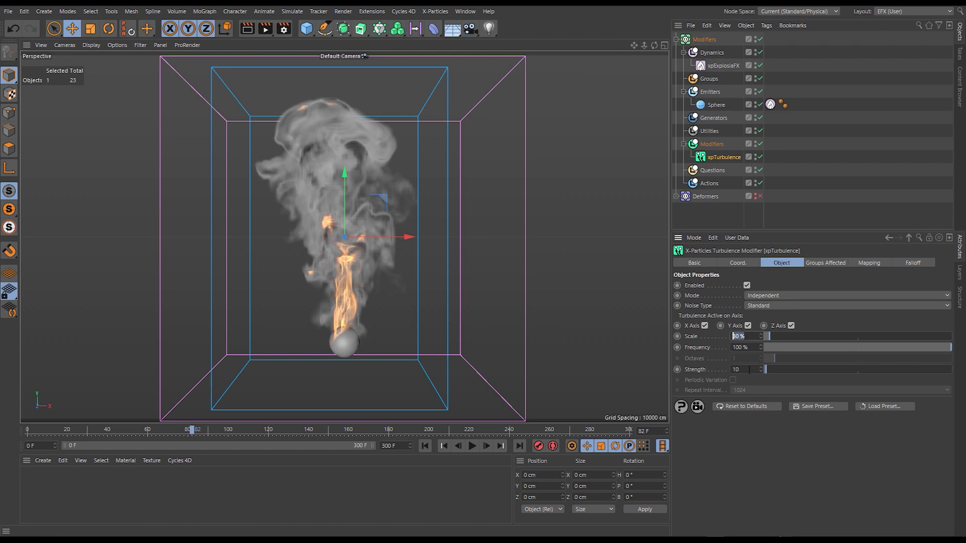
pyautogui.click(425, 446)
pyautogui.click(472, 446)
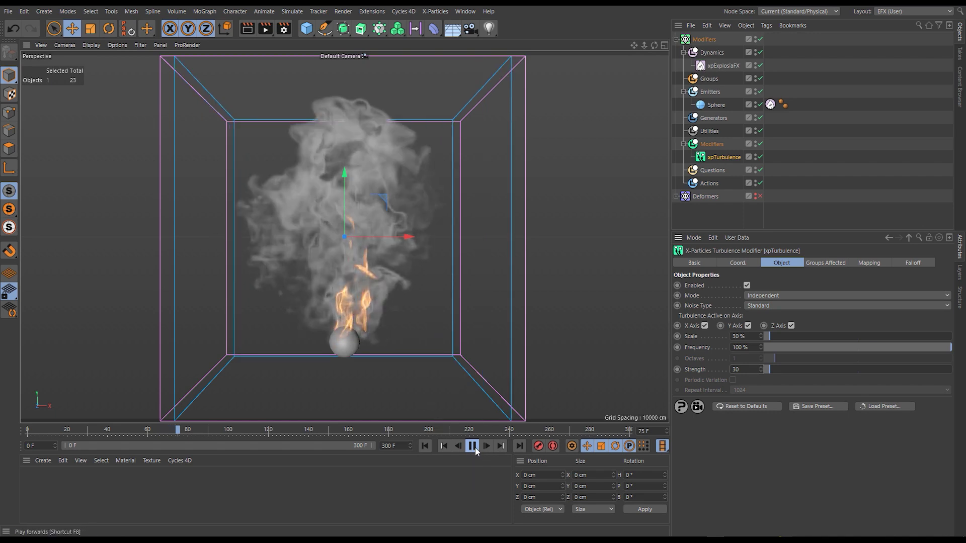
pyautogui.click(473, 446)
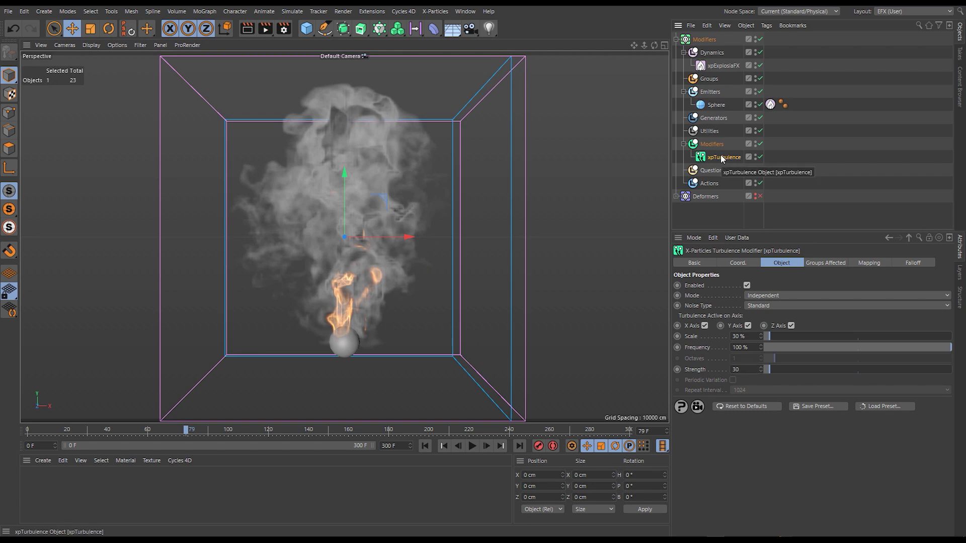
pyautogui.press('Delete')
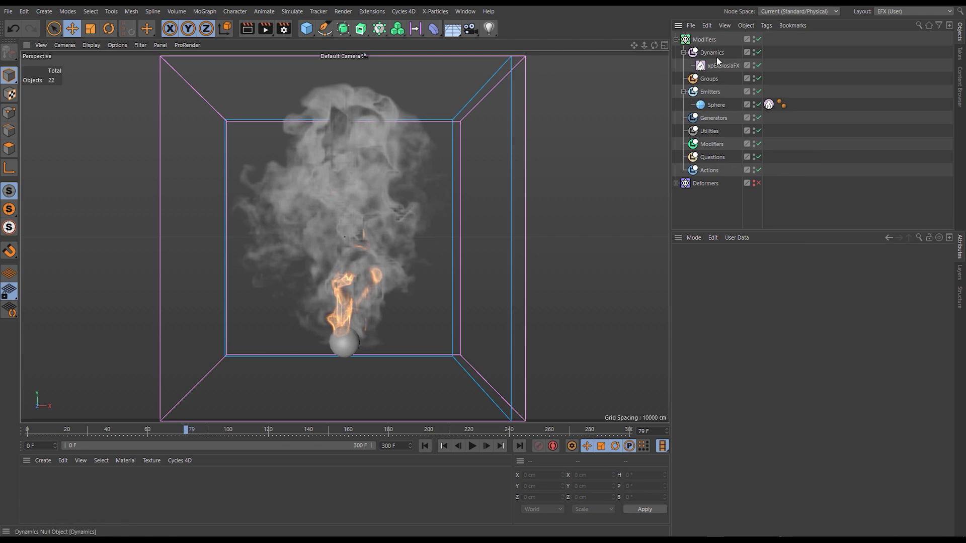
# - Add an xpFlowField to the Dynamics folder
pyautogui.click(425, 446)
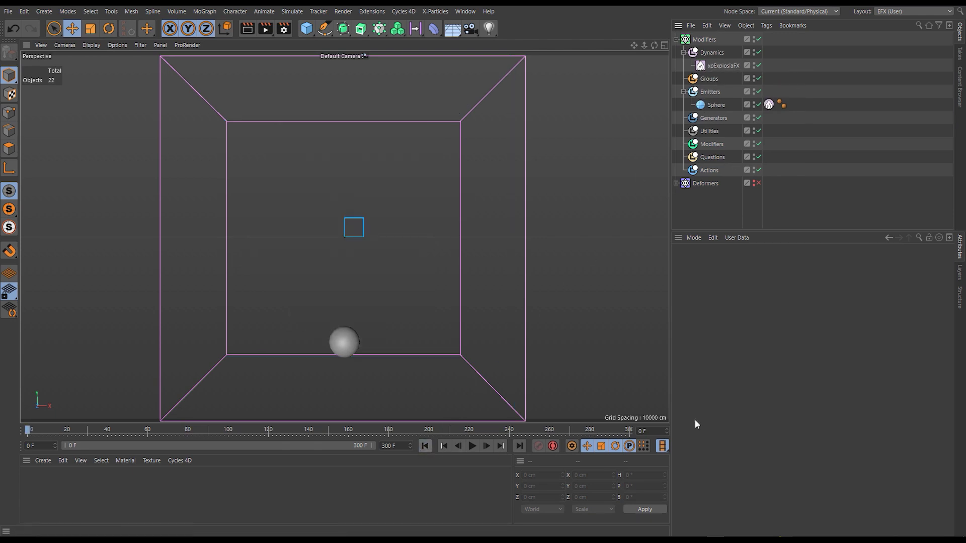
pyautogui.click(714, 53)
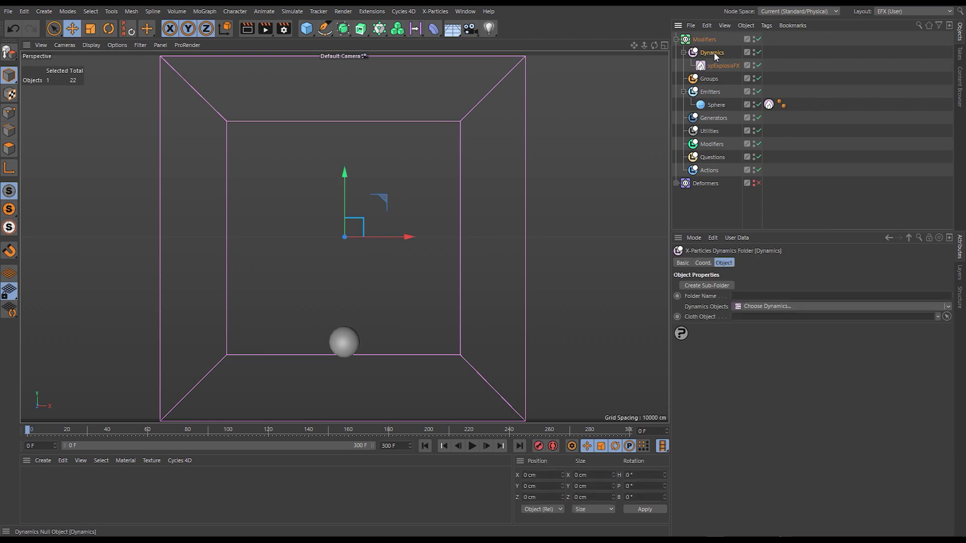
pyautogui.click(835, 305)
pyautogui.click(774, 402)
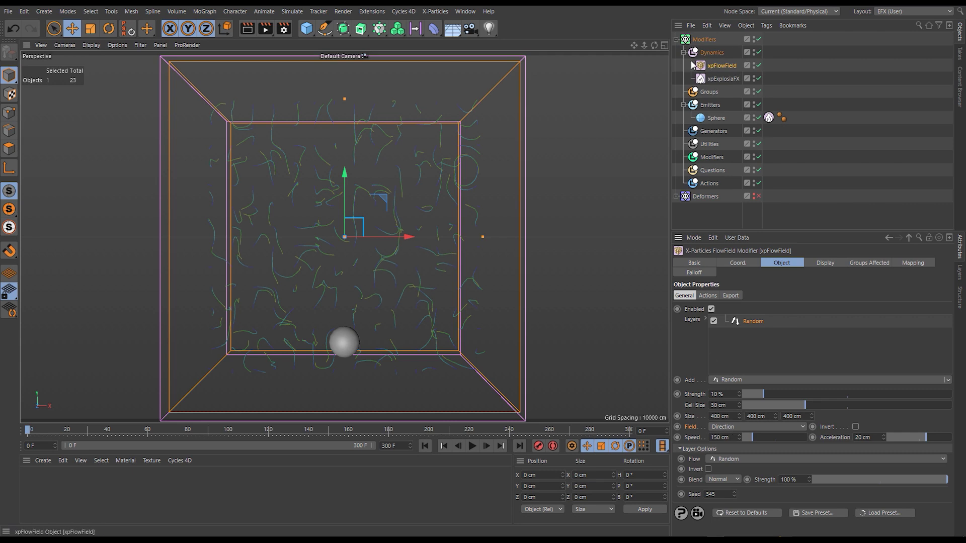
# - Link xpFlowField into xpExplosiaFX's Modifiers list and test it in playback
pyautogui.click(738, 79)
pyautogui.click(890, 263)
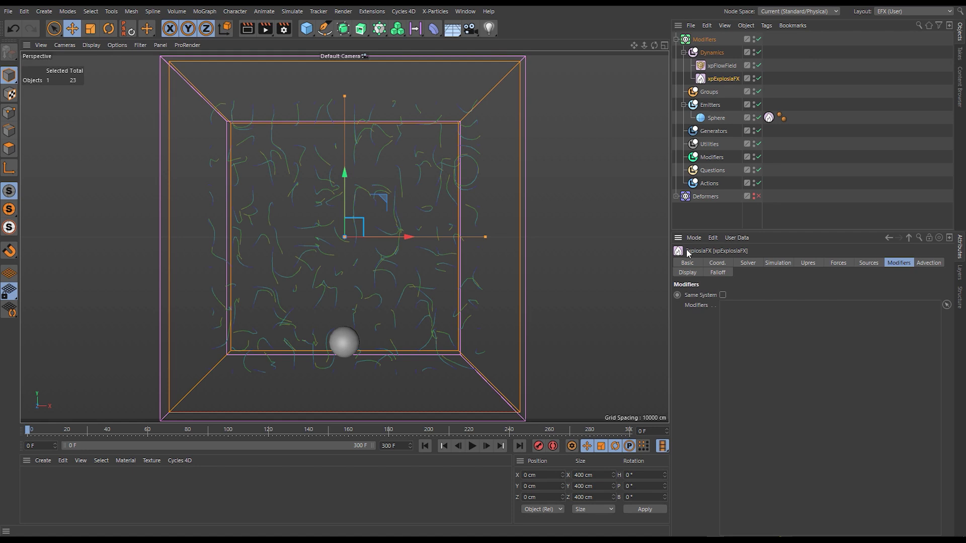
pyautogui.moveTo(723, 67); pyautogui.dragTo(774, 162)
pyautogui.moveTo(798, 376); pyautogui.dragTo(775, 404)
pyautogui.click(794, 310)
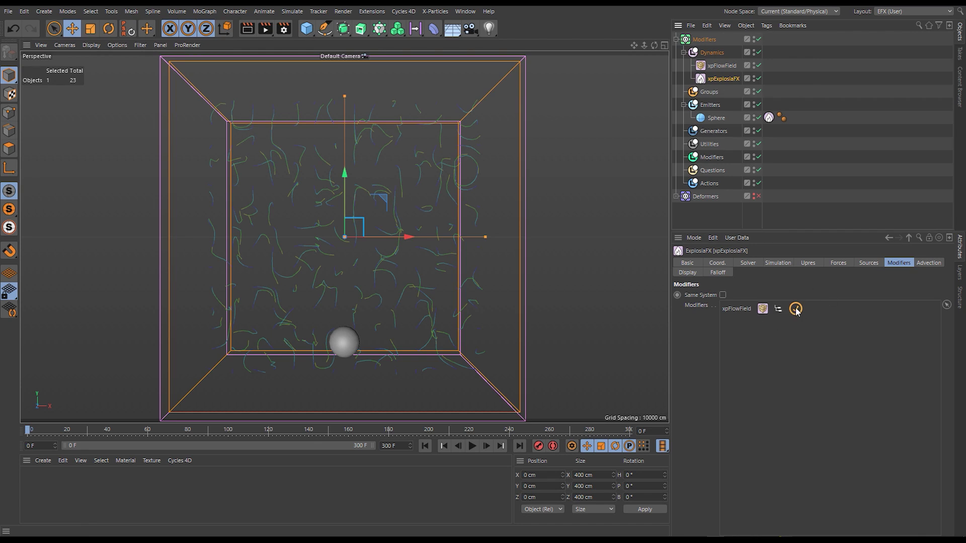
pyautogui.click(472, 446)
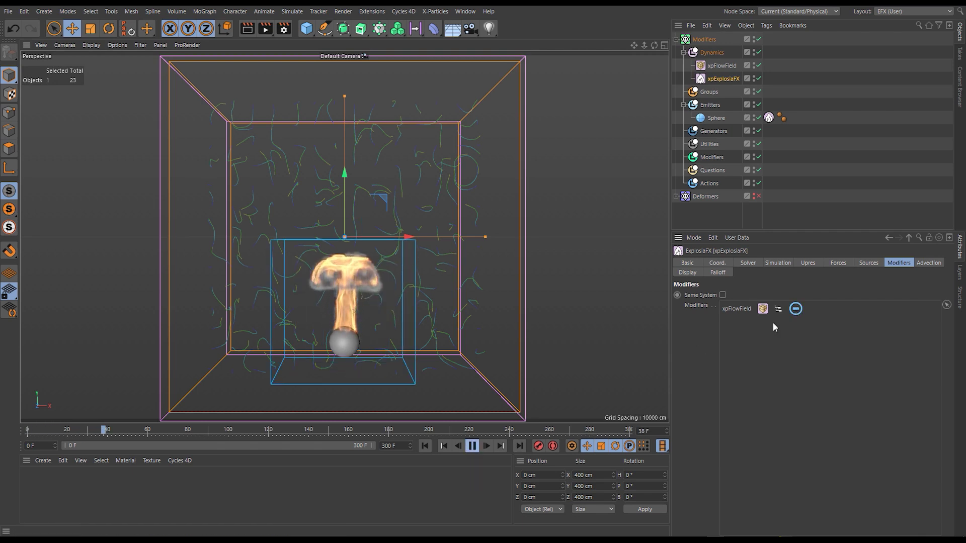
pyautogui.click(796, 308)
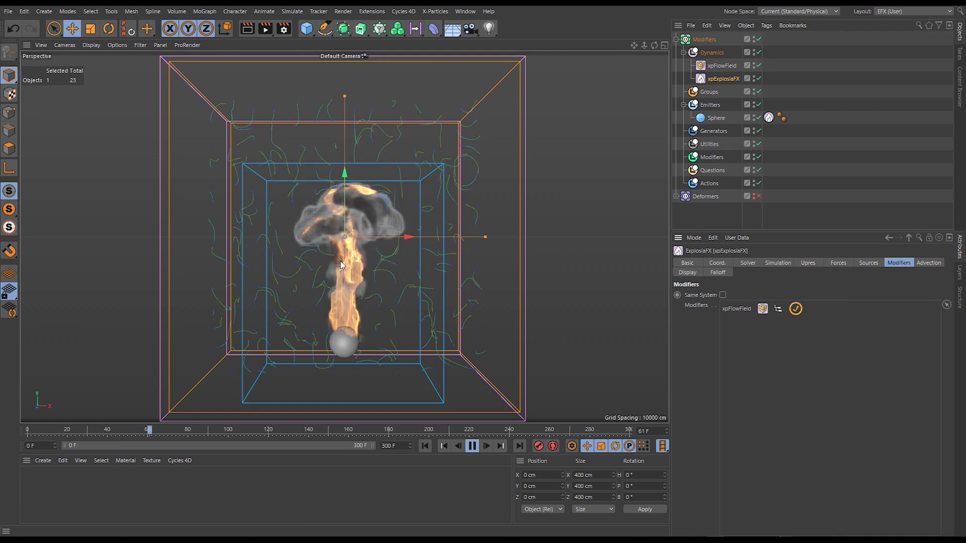
pyautogui.click(472, 447)
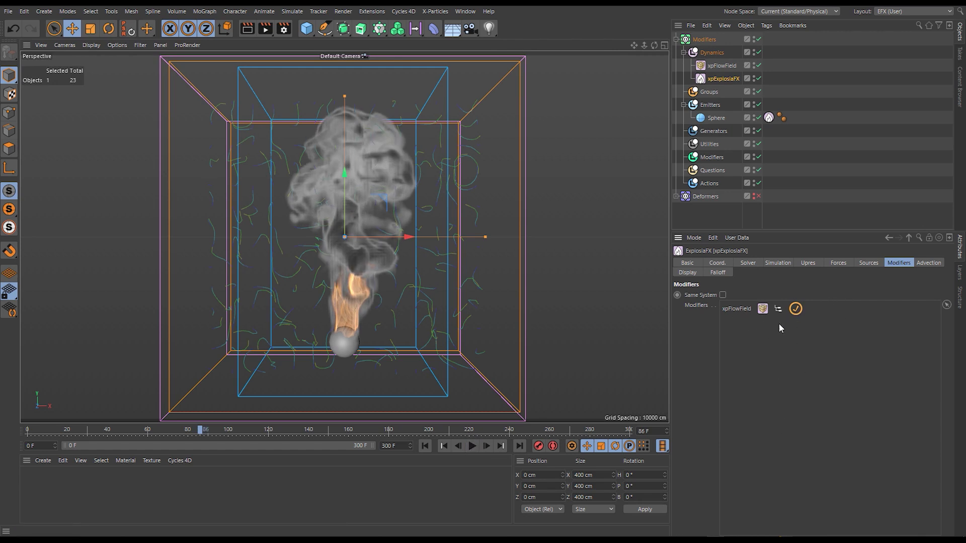
# - Enable Same System, keep xpFlowField inside Dynamics, and replay the simulation
pyautogui.click(723, 295)
pyautogui.moveTo(736, 308)
pyautogui.mouseDown()
pyautogui.moveTo(708, 27)
pyautogui.moveTo(709, 36)
pyautogui.mouseUp()
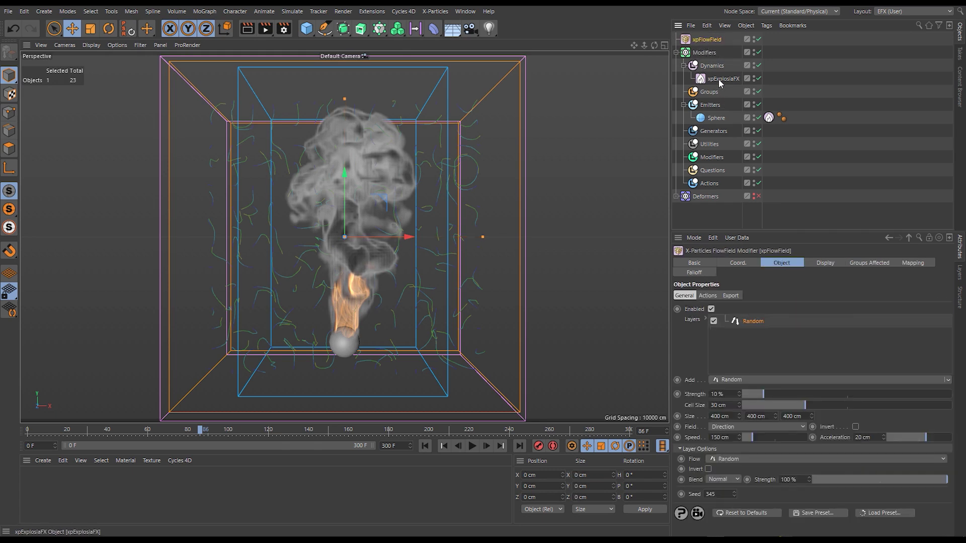
pyautogui.click(721, 79)
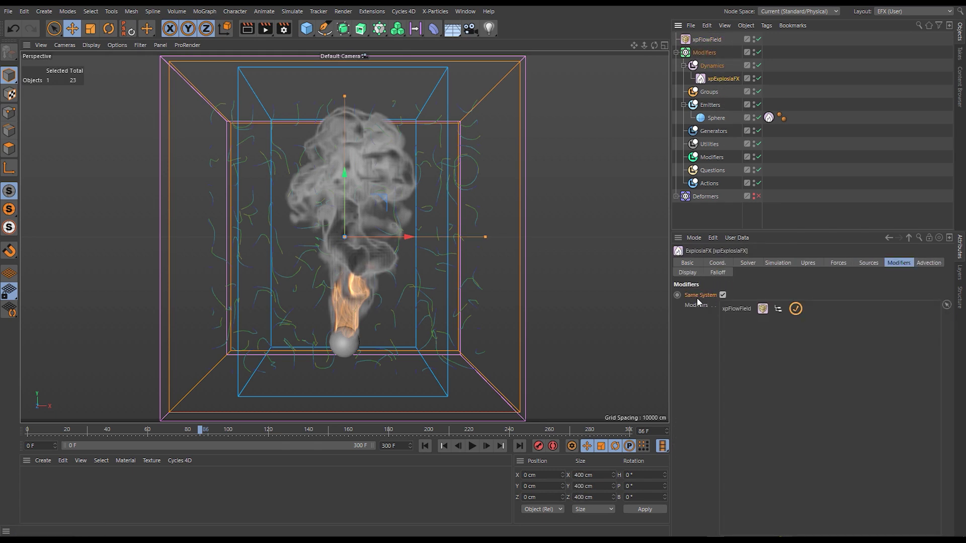
pyautogui.click(425, 446)
pyautogui.click(472, 445)
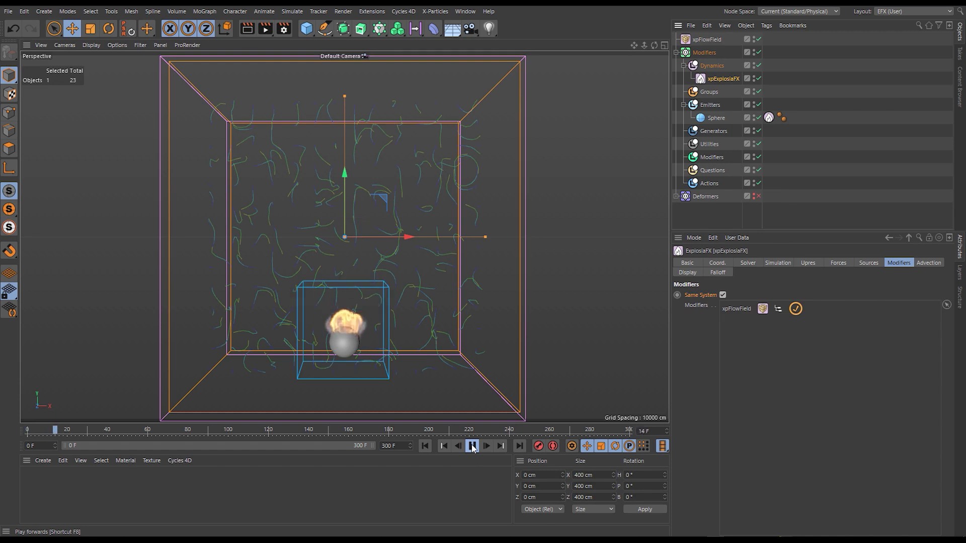
pyautogui.moveTo(703, 39); pyautogui.dragTo(713, 76)
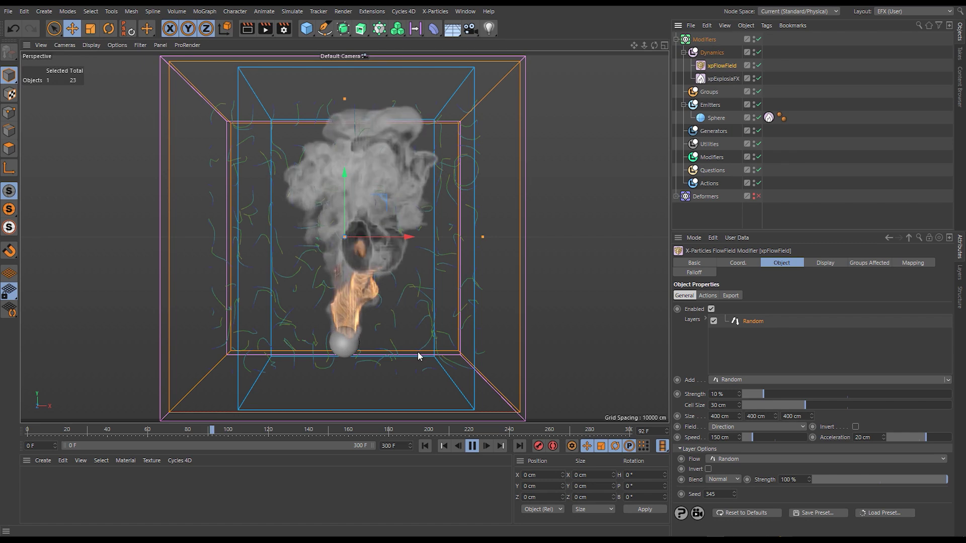
pyautogui.click(473, 446)
# - Delete the flow field's Random layer and set the Spline Pen to Cubic
pyautogui.click(425, 446)
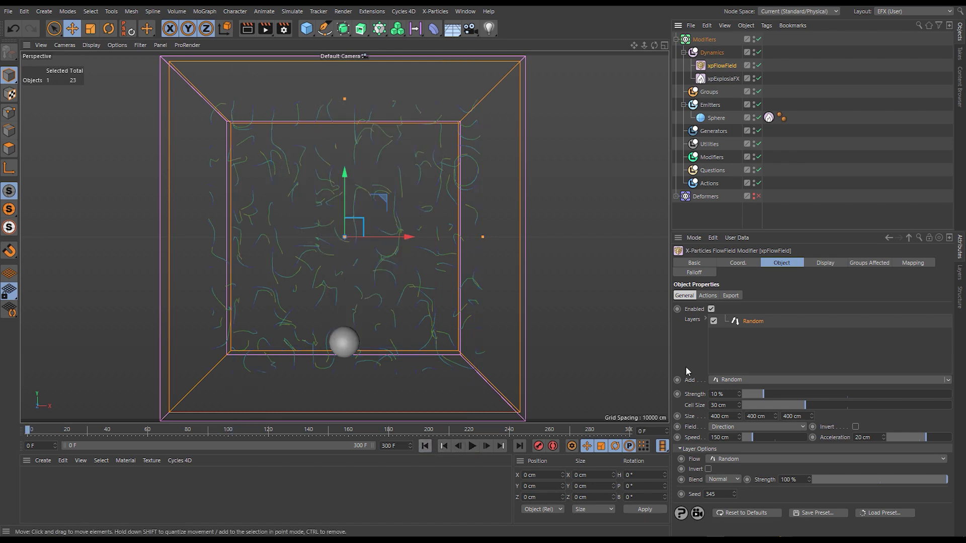
pyautogui.press('Delete')
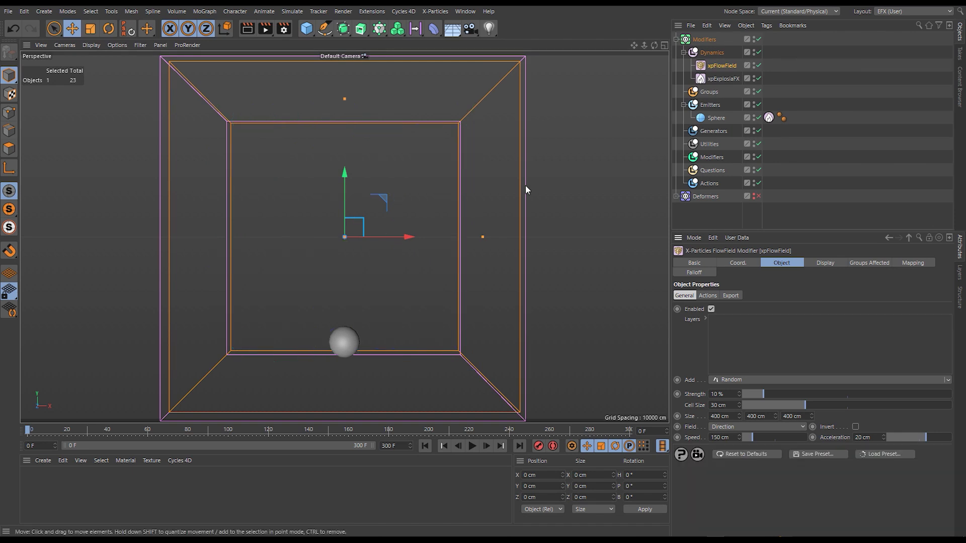
pyautogui.click(324, 30)
pyautogui.click(359, 43)
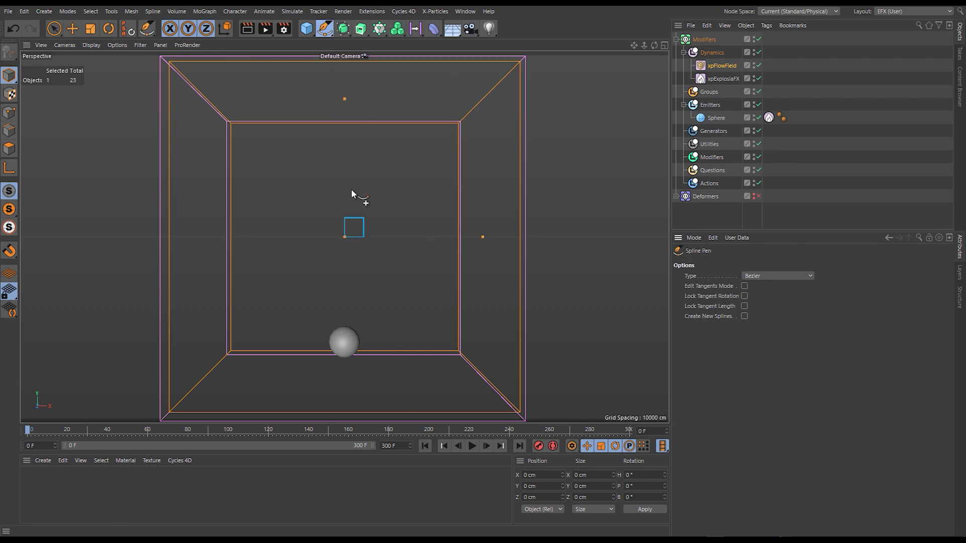
pyautogui.click(753, 276)
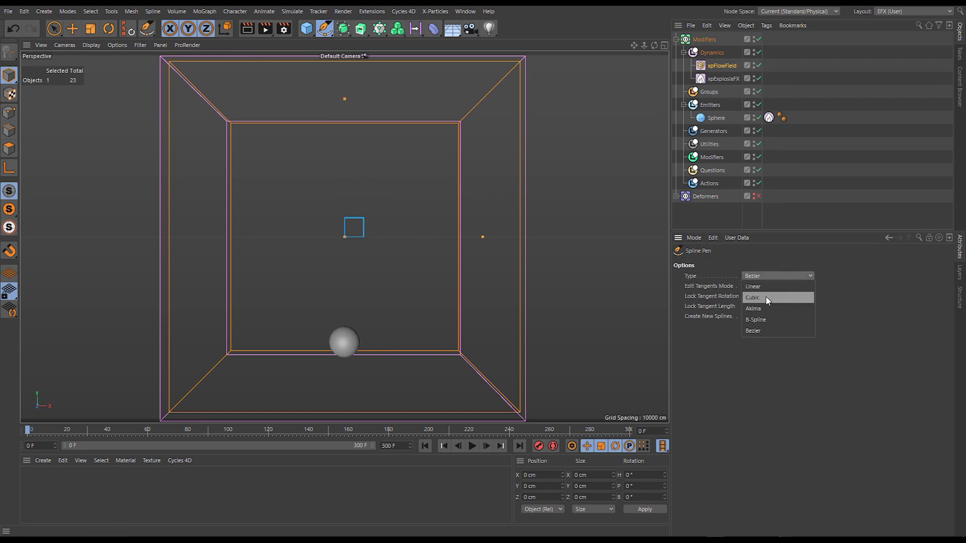
pyautogui.click(765, 297)
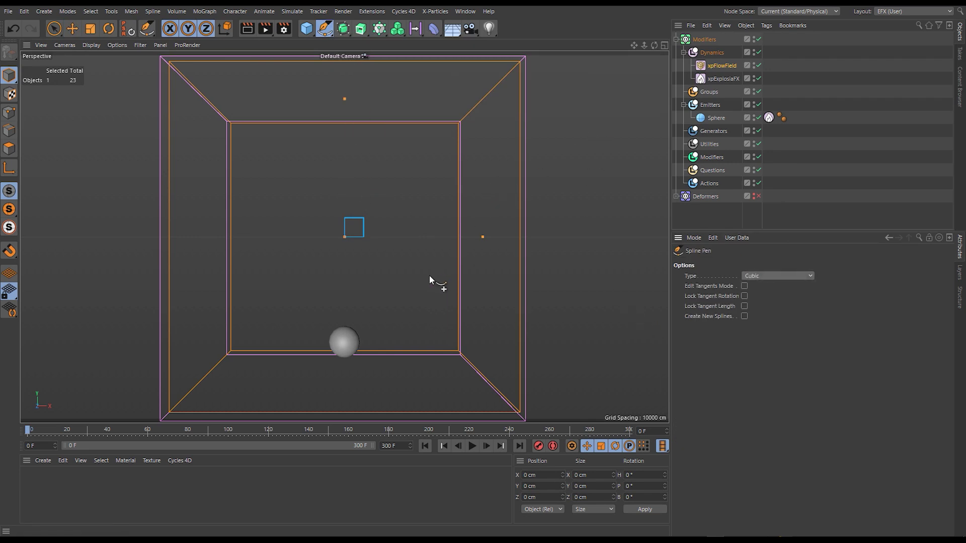
# - In Front view, start a cubic spline at the sphere's edge, winding upward
pyautogui.press('F4')
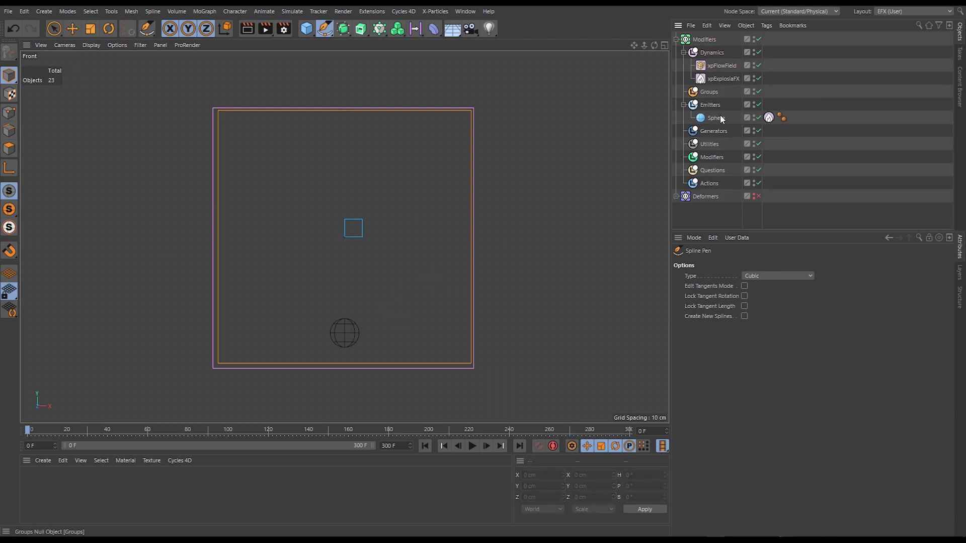
pyautogui.hotkey('ctrl', 'shift', 'a')
pyautogui.click(358, 332)
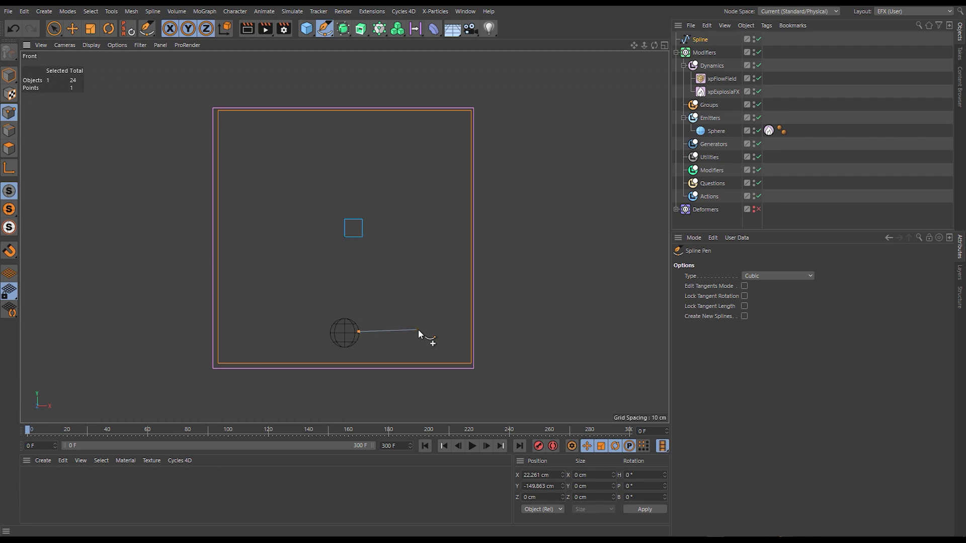
pyautogui.click(421, 312)
pyautogui.click(330, 260)
pyautogui.moveTo(331, 261); pyautogui.dragTo(408, 269)
pyautogui.click(276, 297)
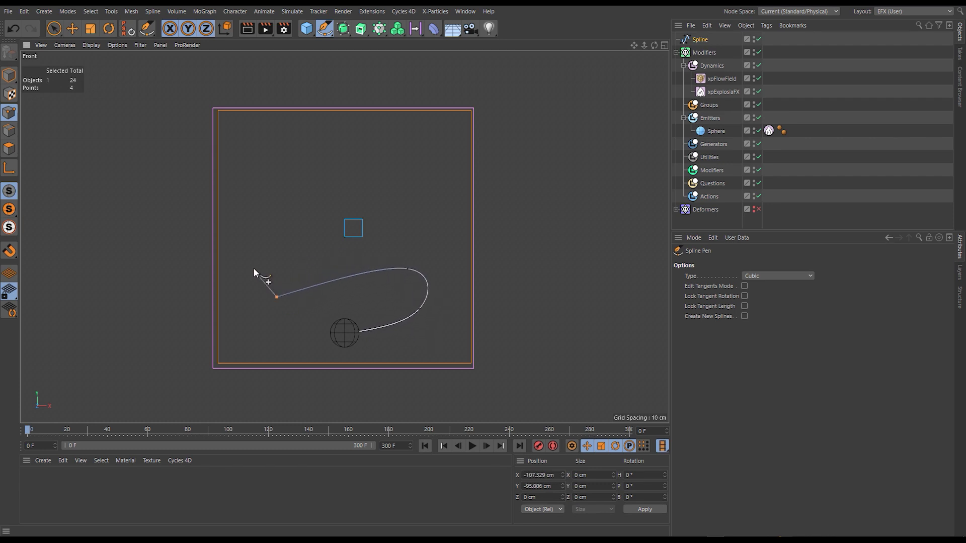
pyautogui.click(263, 206)
pyautogui.click(387, 219)
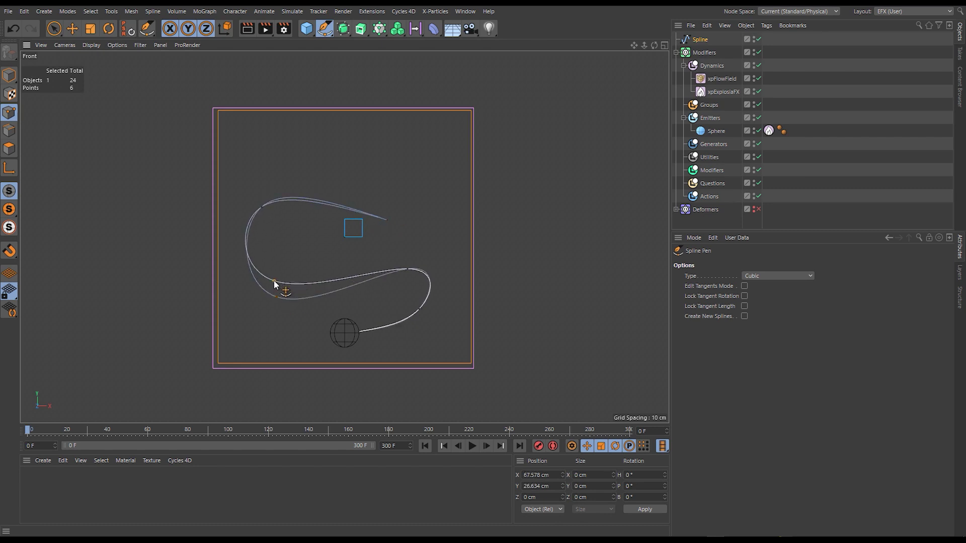
# - Smooth the spline's points and extend it looping up to the top
pyautogui.moveTo(274, 285); pyautogui.dragTo(275, 283)
pyautogui.moveTo(409, 268); pyautogui.dragTo(409, 254)
pyautogui.moveTo(387, 219); pyautogui.dragTo(390, 216)
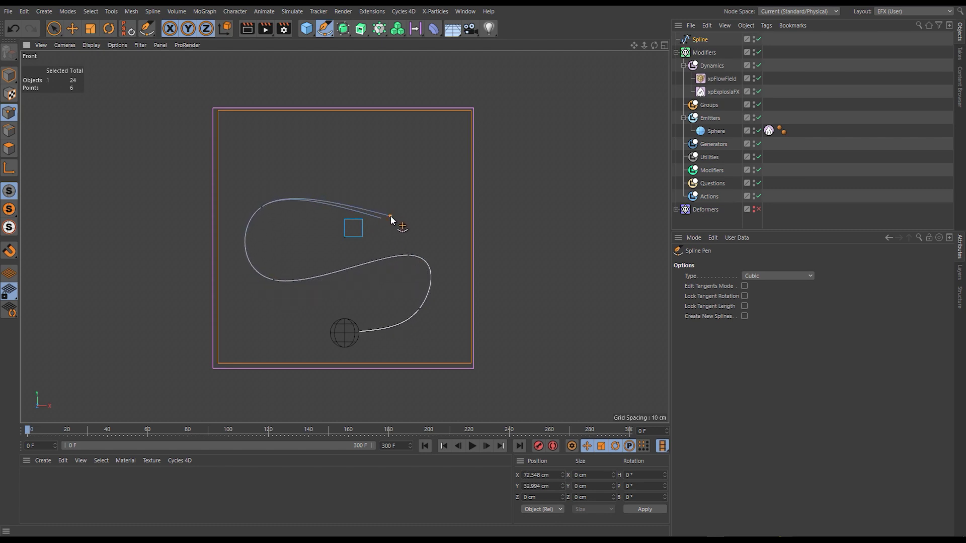
pyautogui.click(433, 169)
pyautogui.click(327, 151)
pyautogui.click(264, 162)
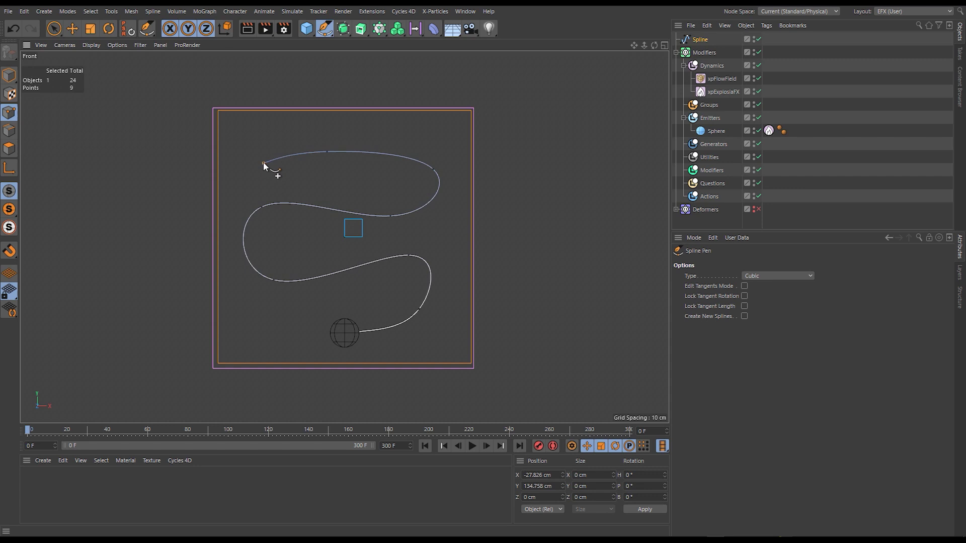
pyautogui.moveTo(264, 162); pyautogui.dragTo(476, 191)
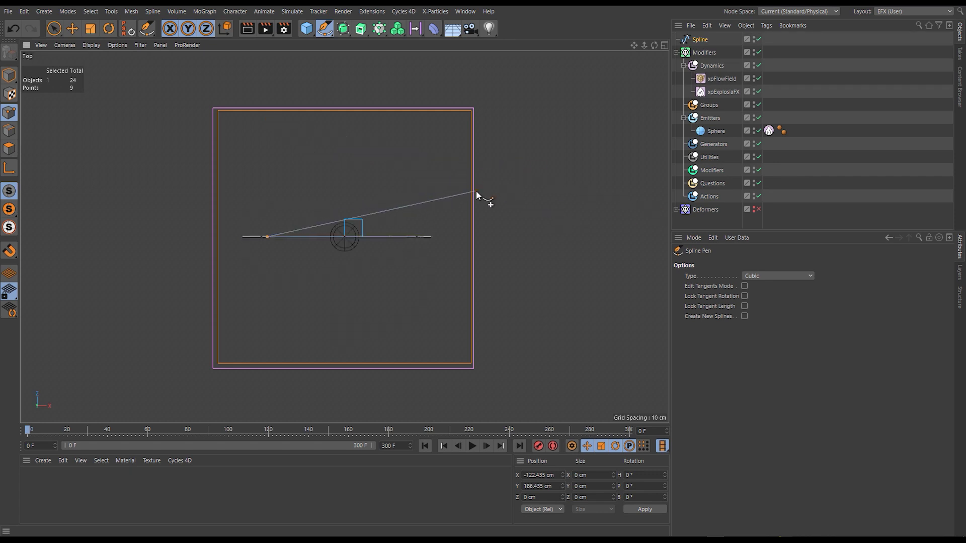
pyautogui.press('F1')
# - Move Spline under Dynamics, add an Along Spline layer using it, and set Cell Size 20 cm
pyautogui.click(886, 116)
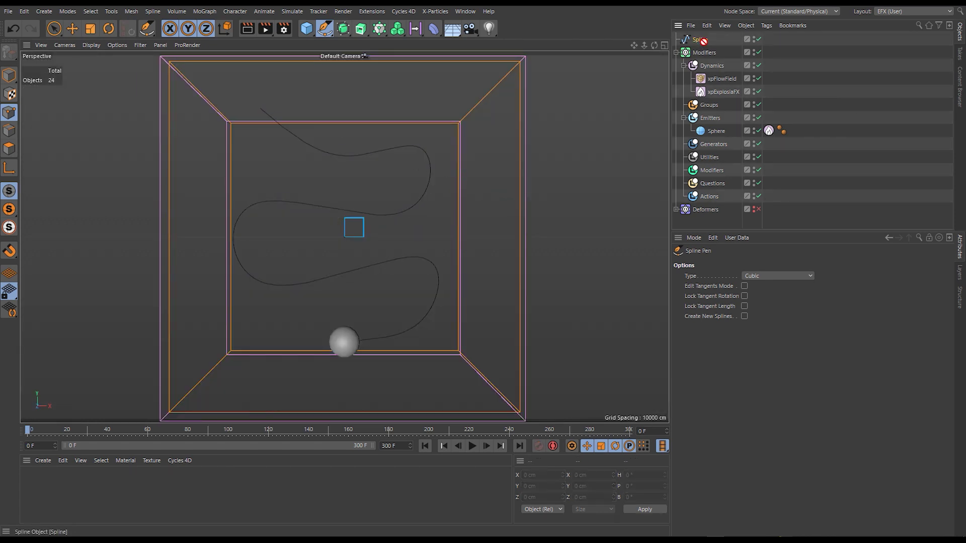
pyautogui.moveTo(717, 87); pyautogui.dragTo(717, 85)
pyautogui.click(718, 65)
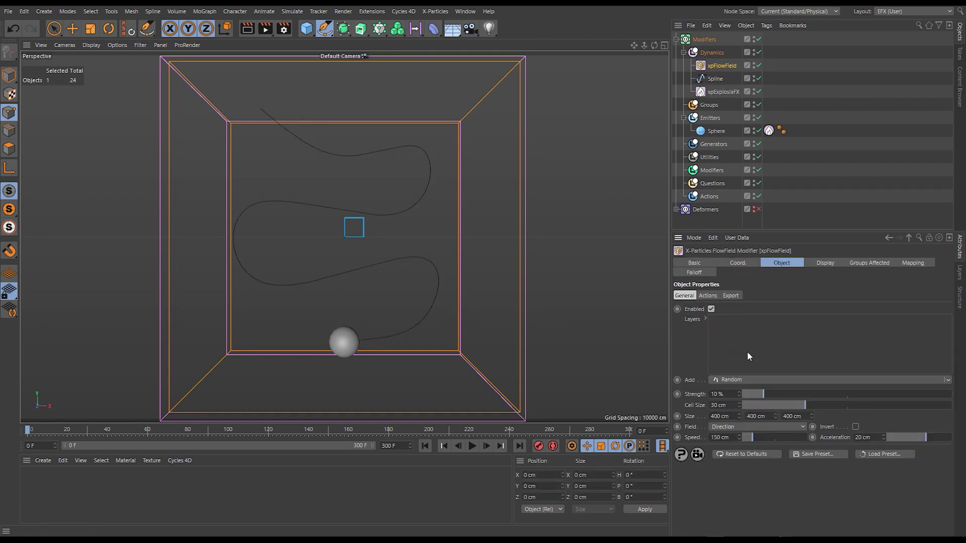
pyautogui.click(735, 380)
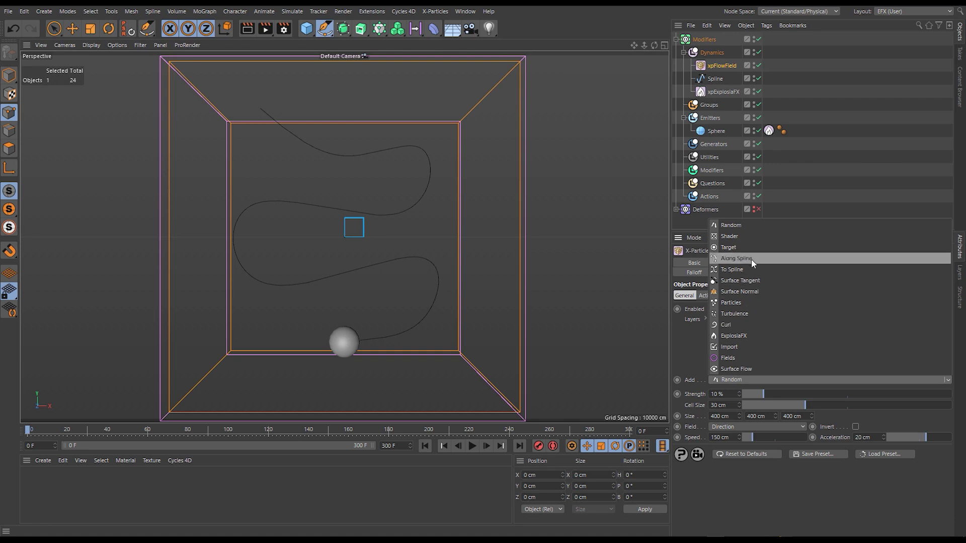
pyautogui.click(739, 258)
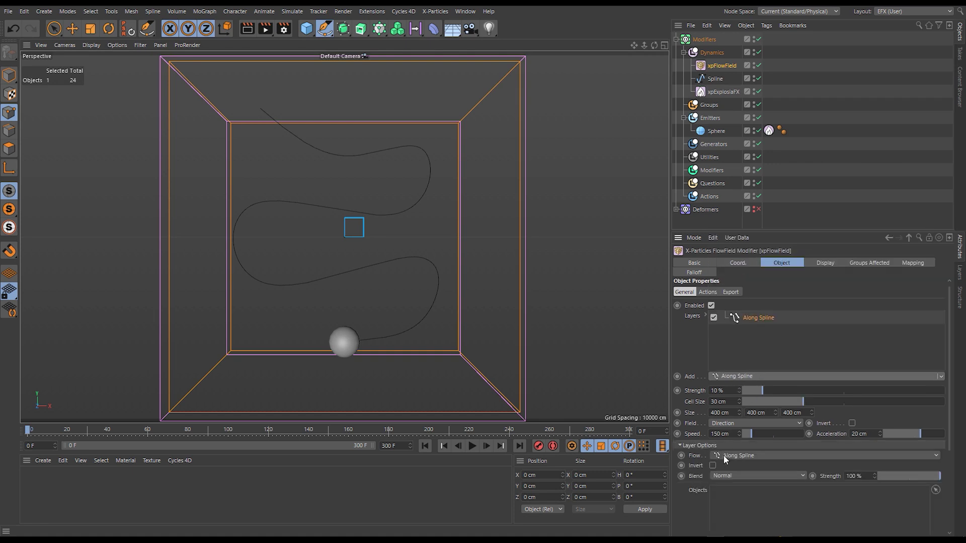
pyautogui.moveTo(715, 79); pyautogui.dragTo(729, 104)
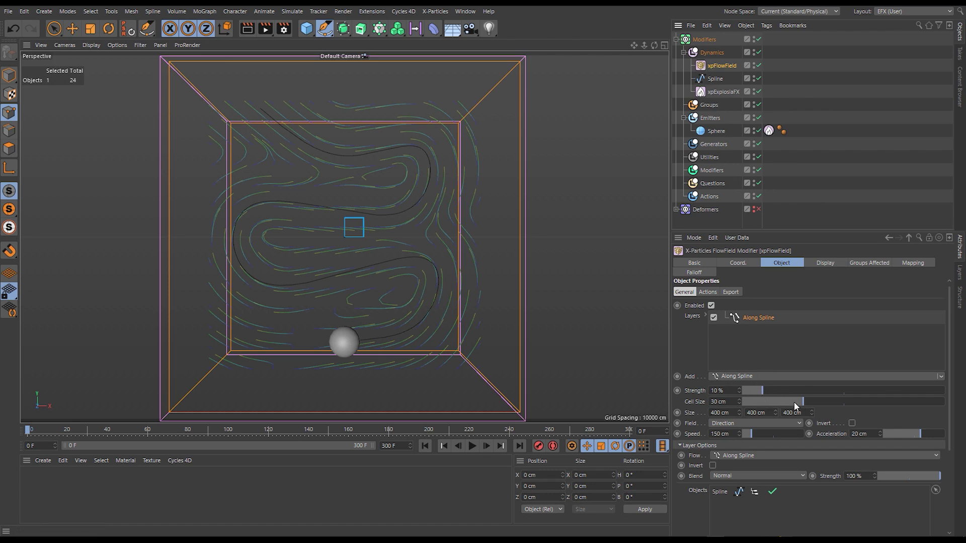
pyautogui.moveTo(794, 401)
pyautogui.mouseDown()
pyautogui.moveTo(761, 403)
pyautogui.moveTo(784, 405)
pyautogui.mouseUp()
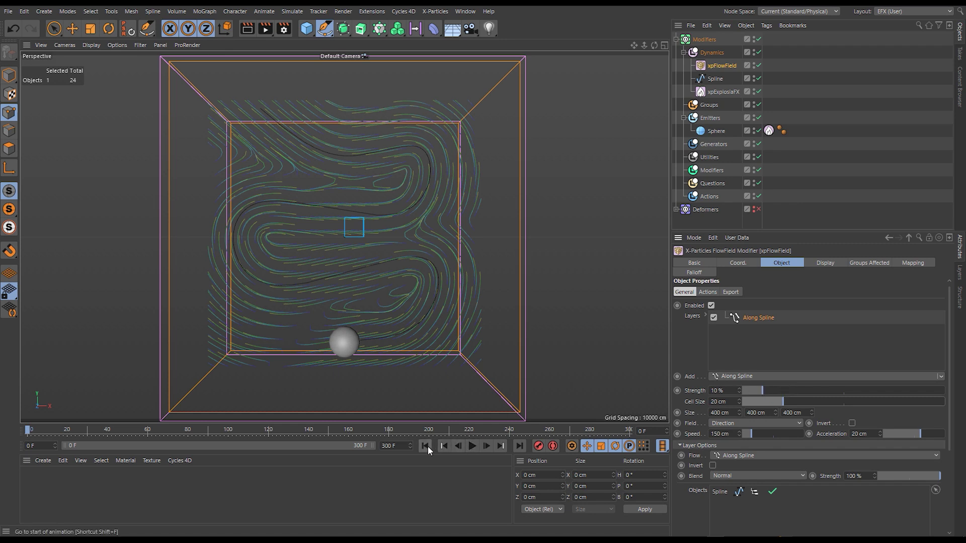
# - Play the simulation, then raise one of the guide spline's points in Y
pyautogui.click(470, 446)
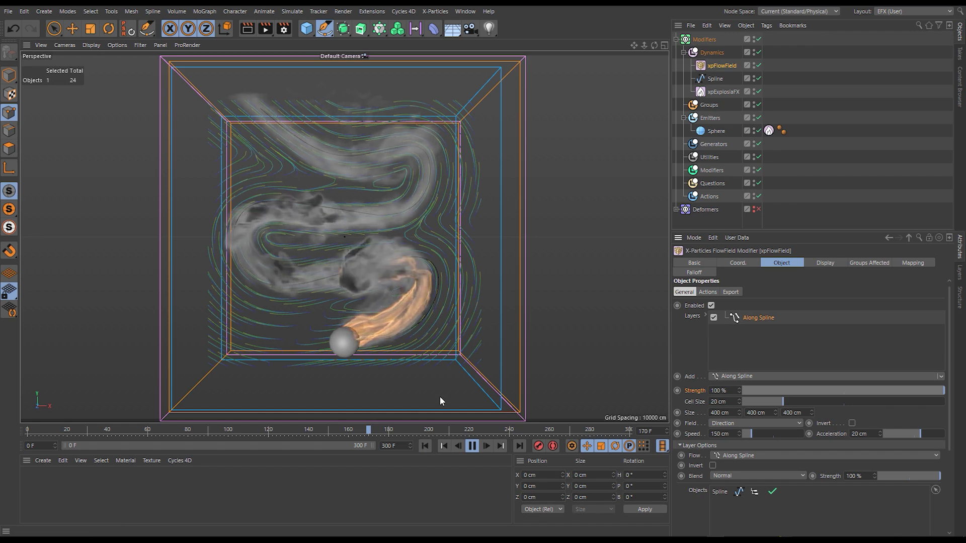
pyautogui.press('F8')
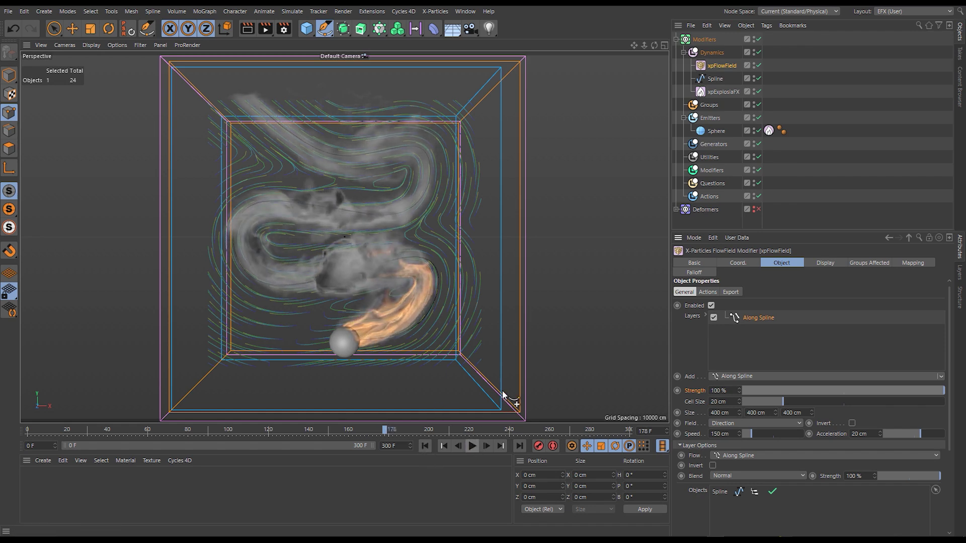
pyautogui.click(715, 79)
pyautogui.press('e')
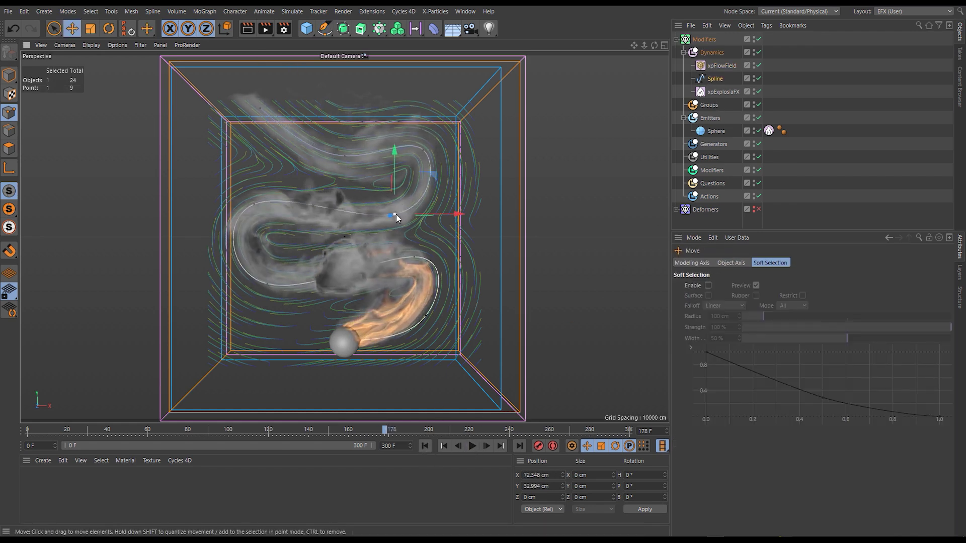
pyautogui.moveTo(393, 158); pyautogui.dragTo(396, 167)
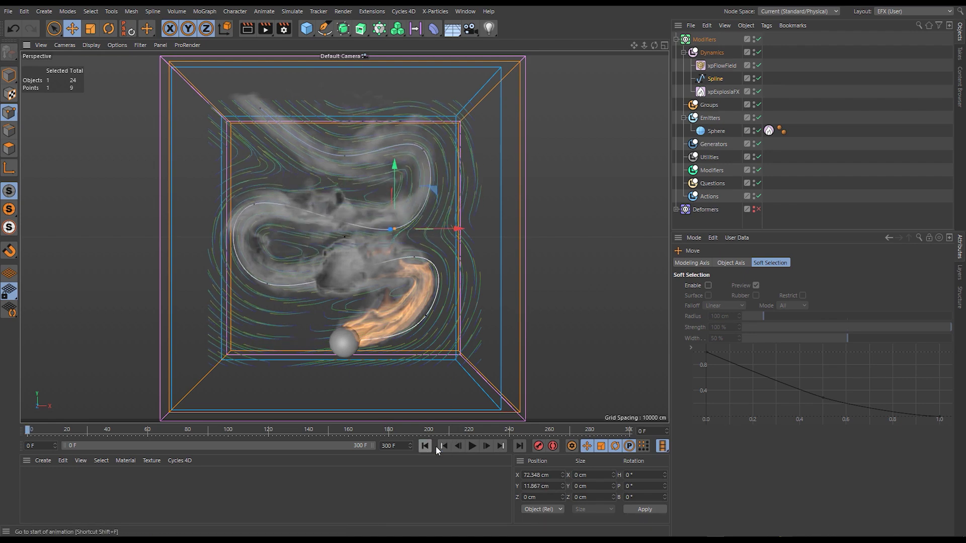
# - Replay and lower the xpFlowField Strength to 76 %
pyautogui.click(472, 446)
pyautogui.click(722, 65)
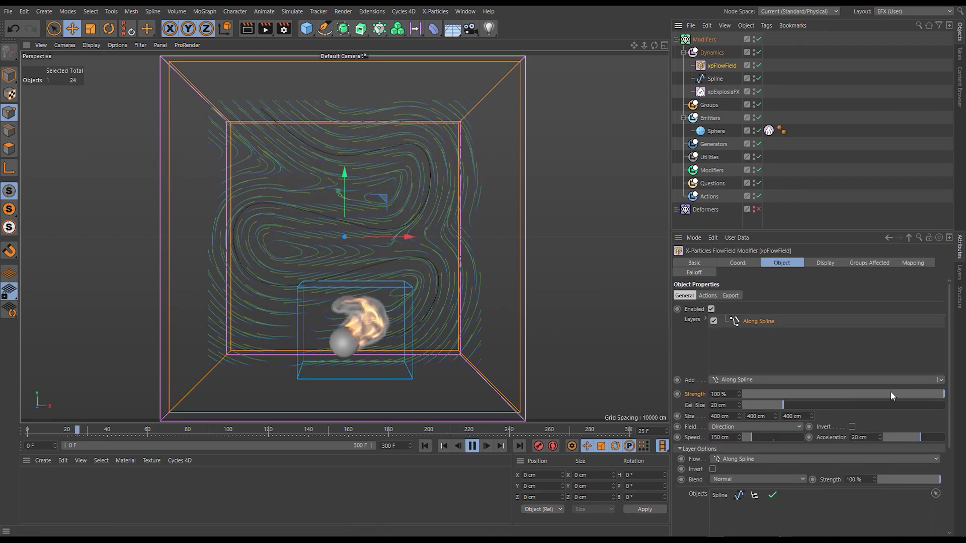
pyautogui.moveTo(907, 394); pyautogui.dragTo(896, 394)
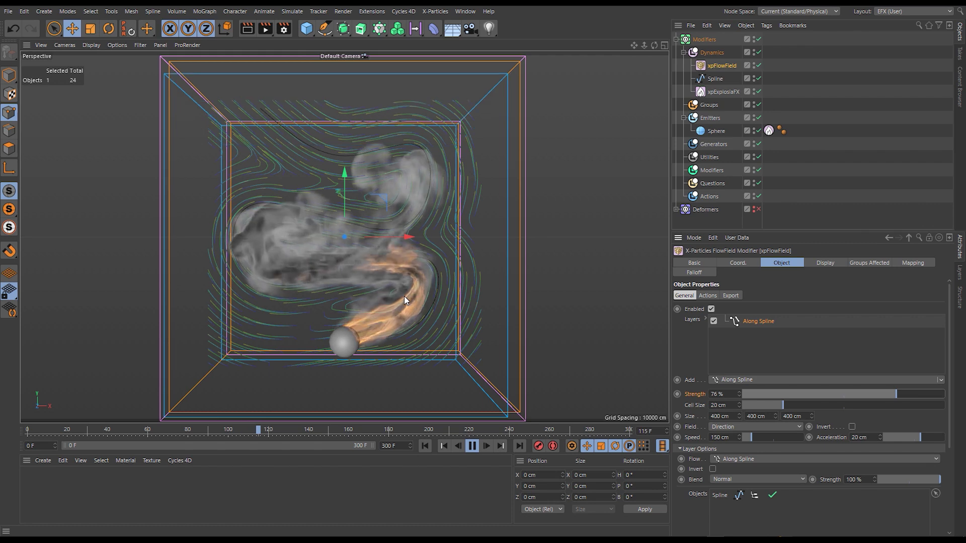
pyautogui.click(471, 446)
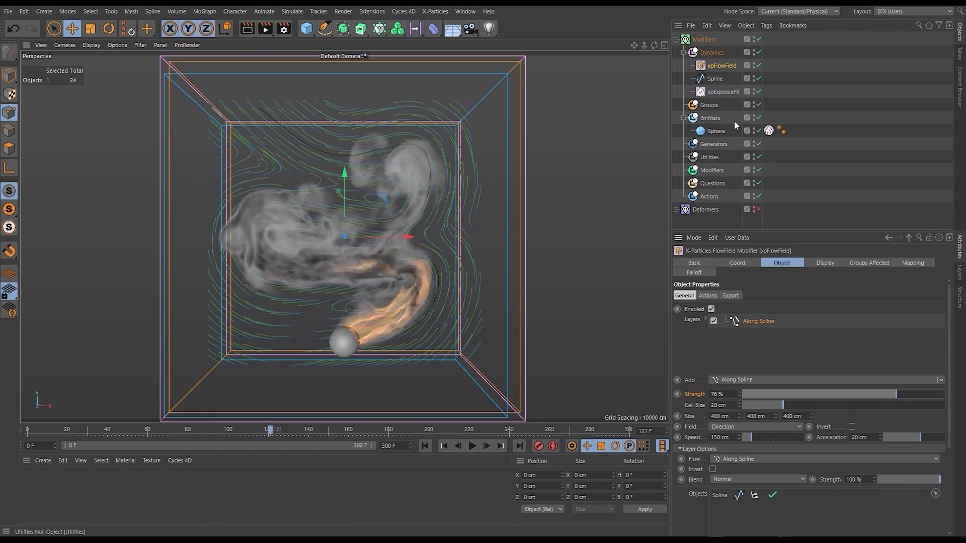
pyautogui.click(724, 92)
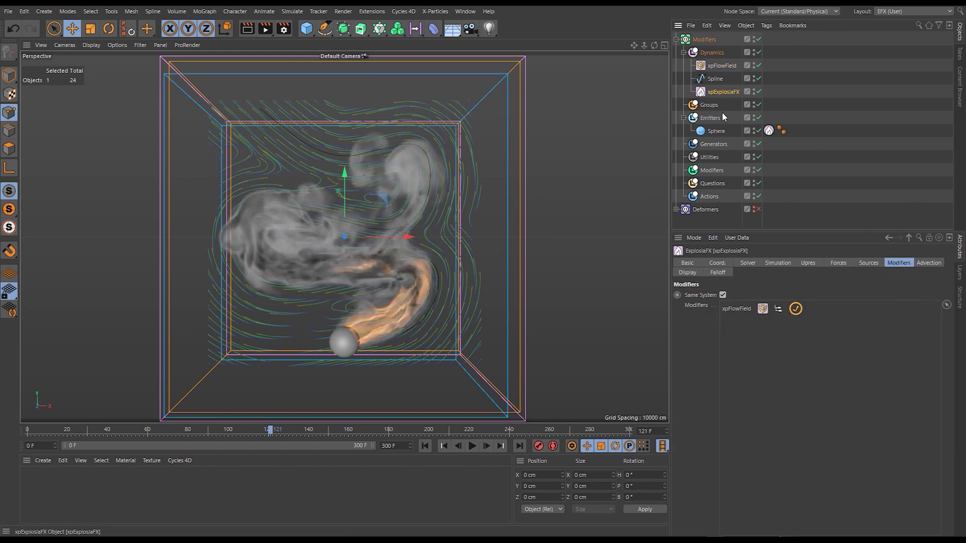
pyautogui.click(777, 263)
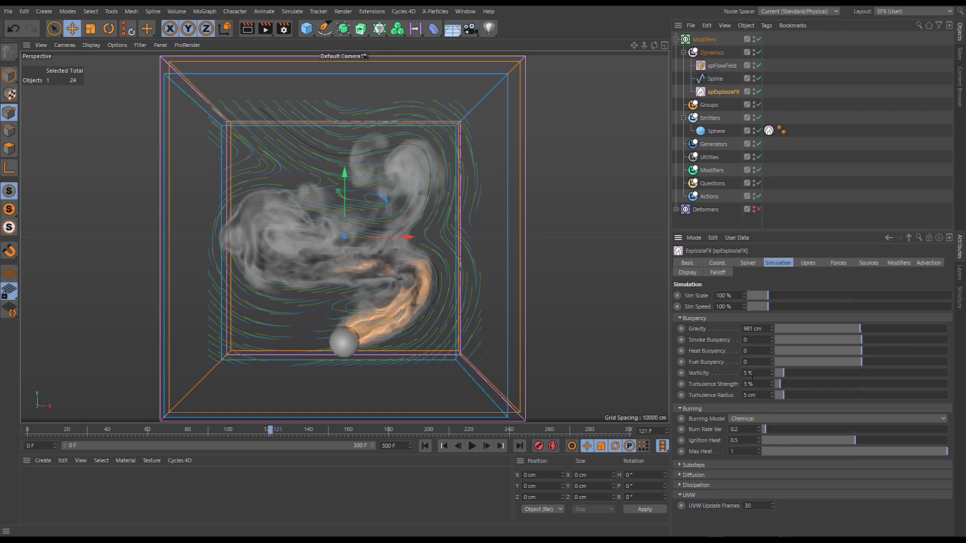
pyautogui.click(769, 132)
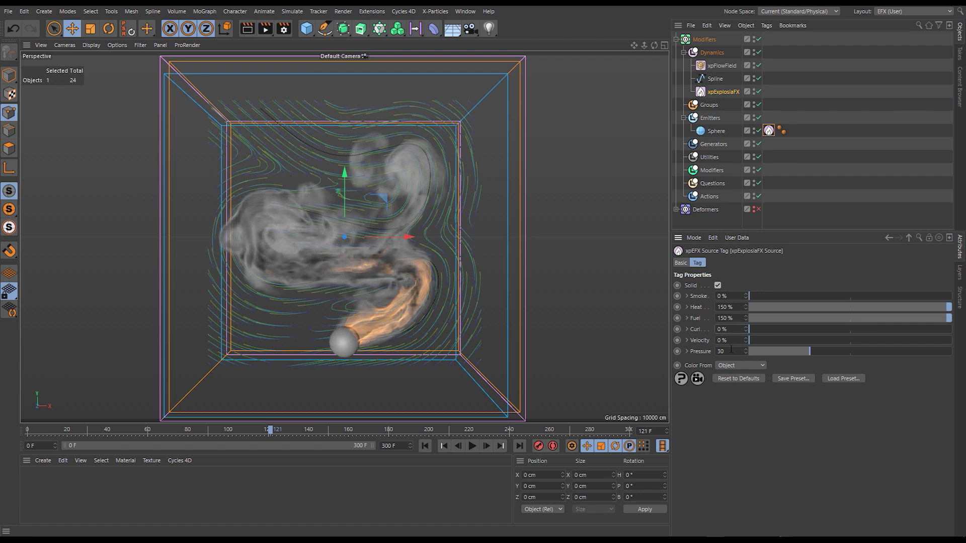
pyautogui.click(425, 446)
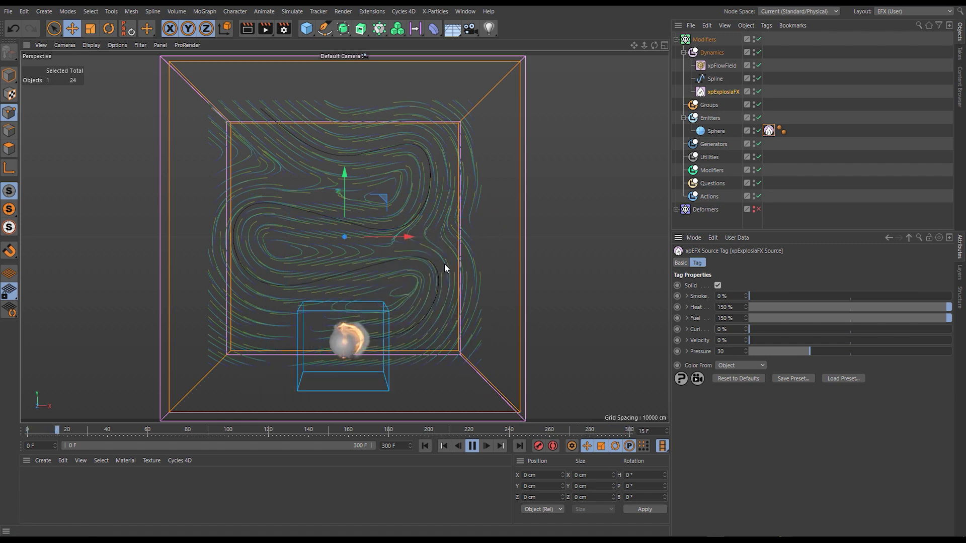
# - Change the xpFlowField Field type from direction to Velocity
pyautogui.click(727, 66)
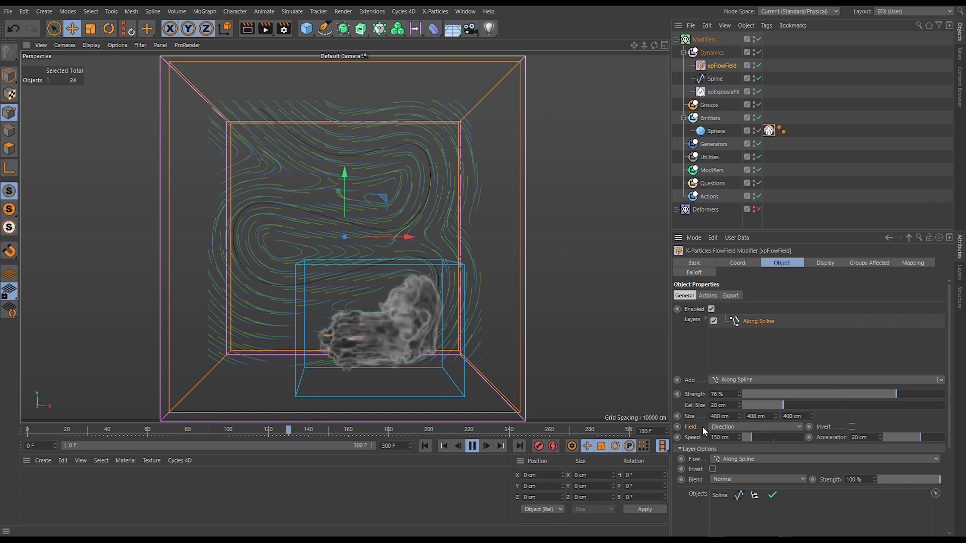
pyautogui.click(798, 427)
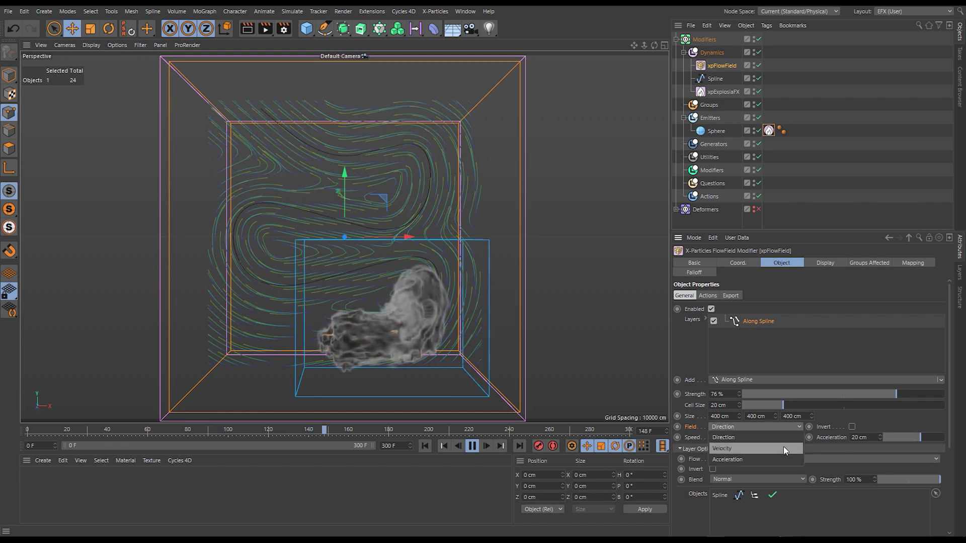
pyautogui.click(783, 445)
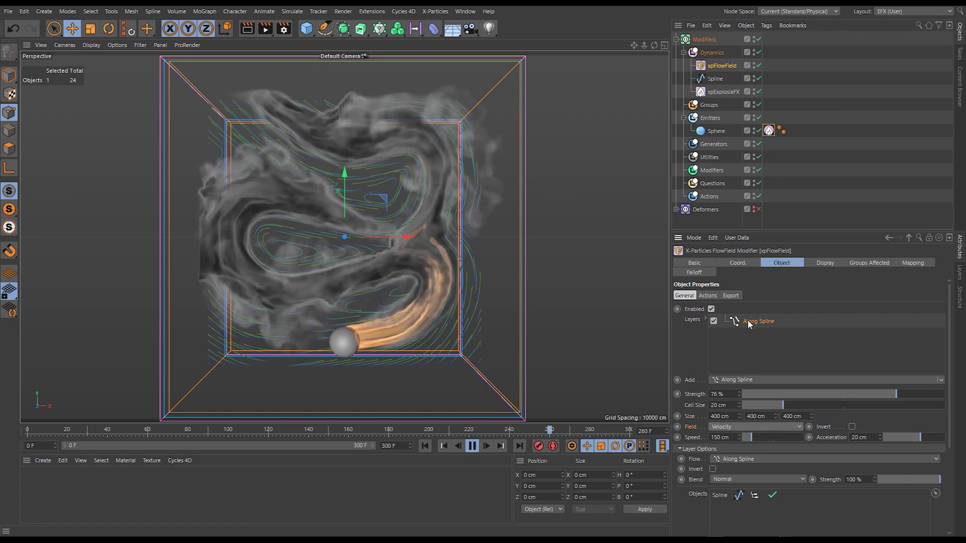
# - Add a Turbulence layer to xpFlowField with its blend mode set to Add
pyautogui.click(736, 380)
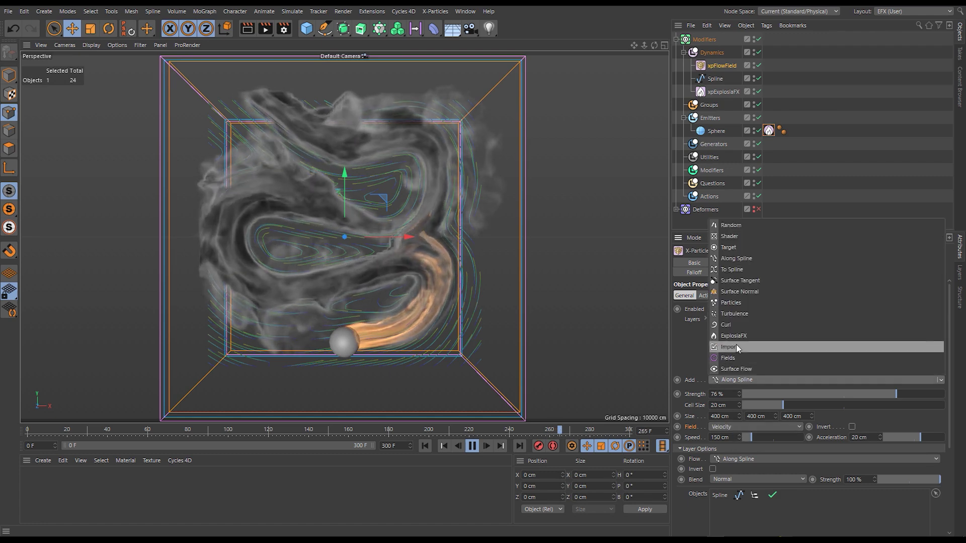
pyautogui.click(732, 314)
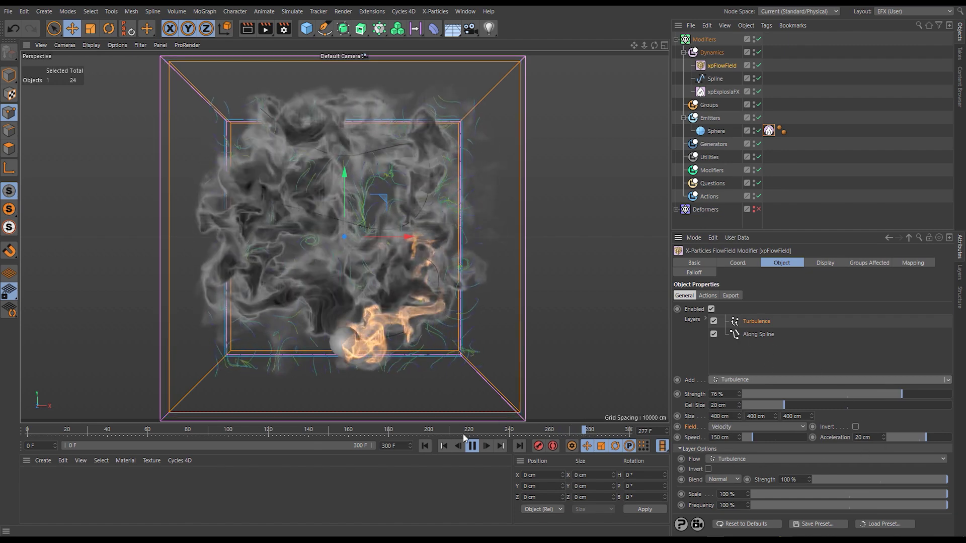
pyautogui.click(473, 446)
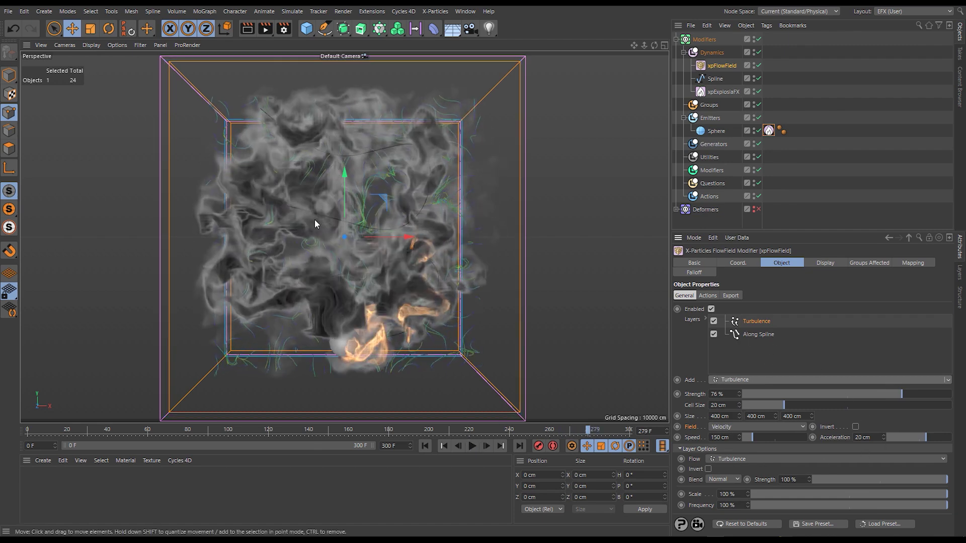
pyautogui.click(730, 479)
pyautogui.click(723, 463)
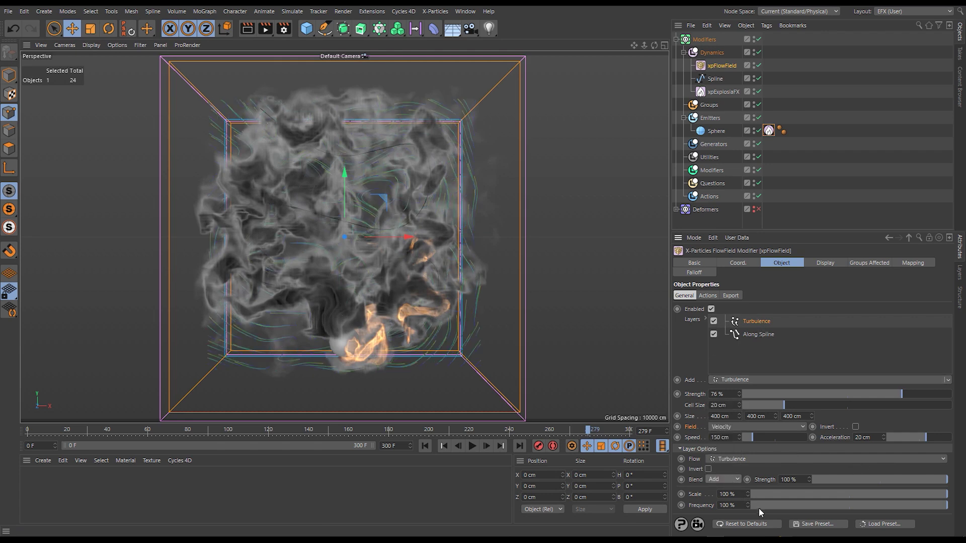
# - Set the Turbulence strength to 58% and scale to 500%, then rewind the simulation
pyautogui.moveTo(862, 476); pyautogui.dragTo(860, 482)
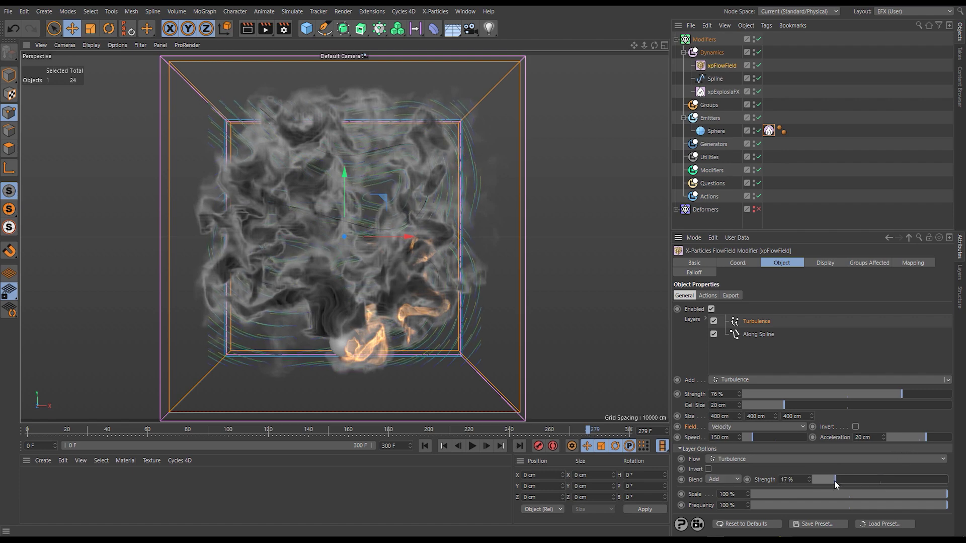
pyautogui.click(473, 446)
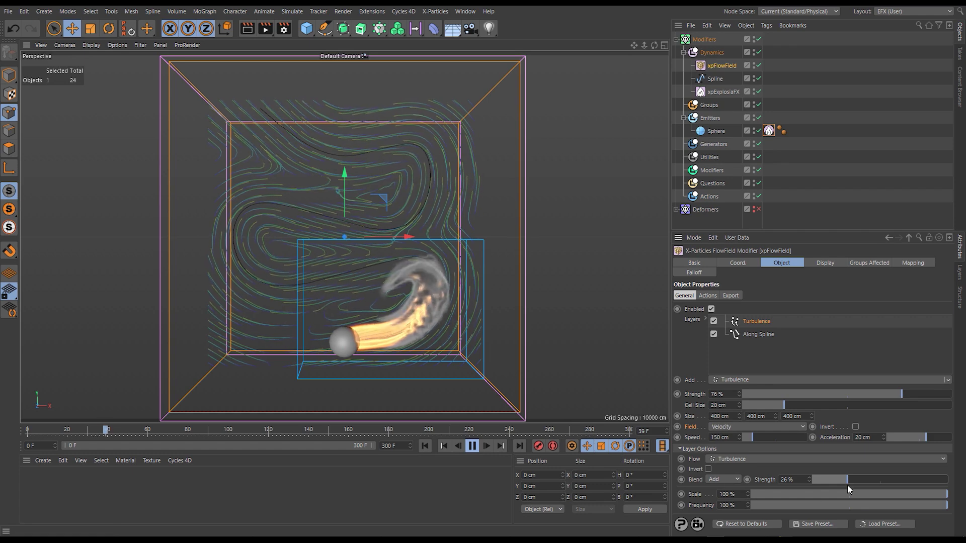
pyautogui.moveTo(847, 482); pyautogui.dragTo(813, 496)
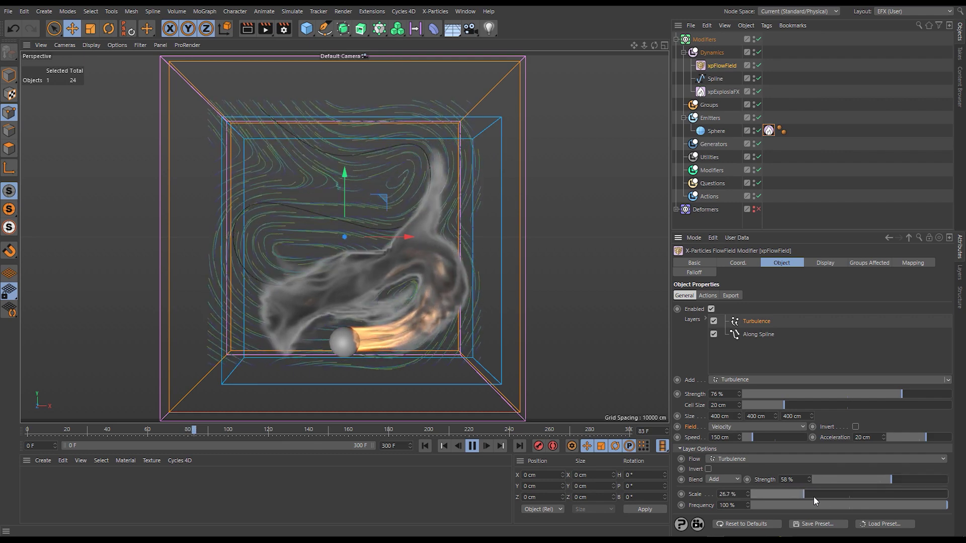
pyautogui.doubleClick(738, 495)
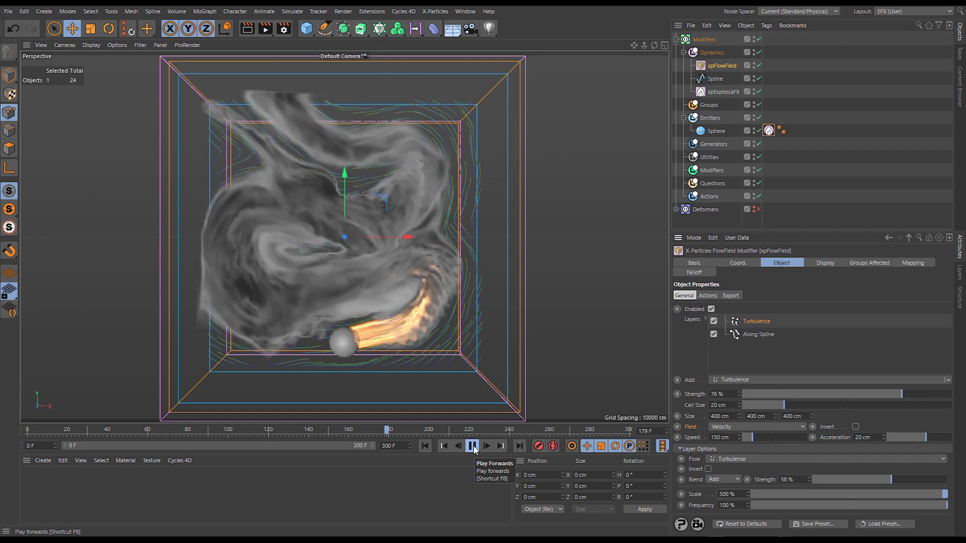
pyautogui.click(427, 446)
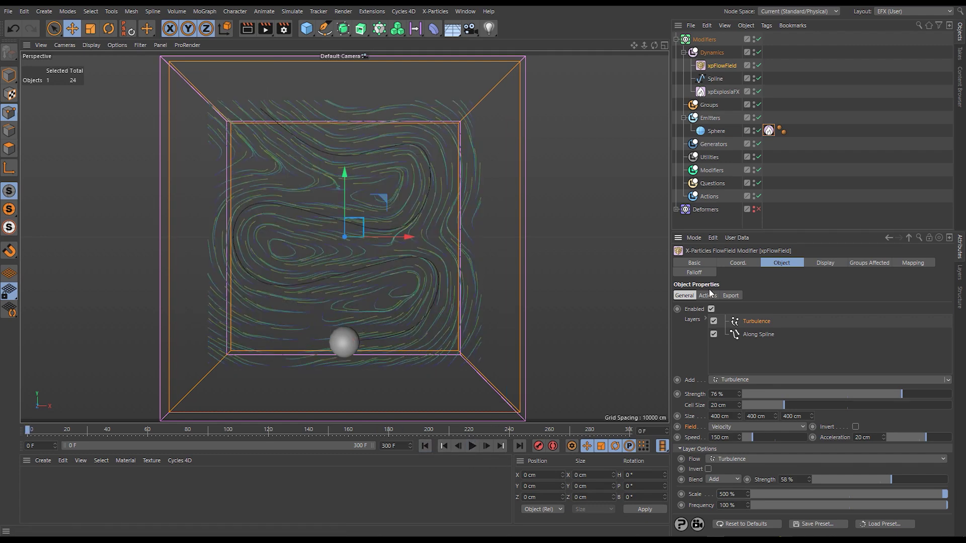
# - Disable the Modifiers setup, check its sphere source tag, and collapse it
pyautogui.click(759, 40)
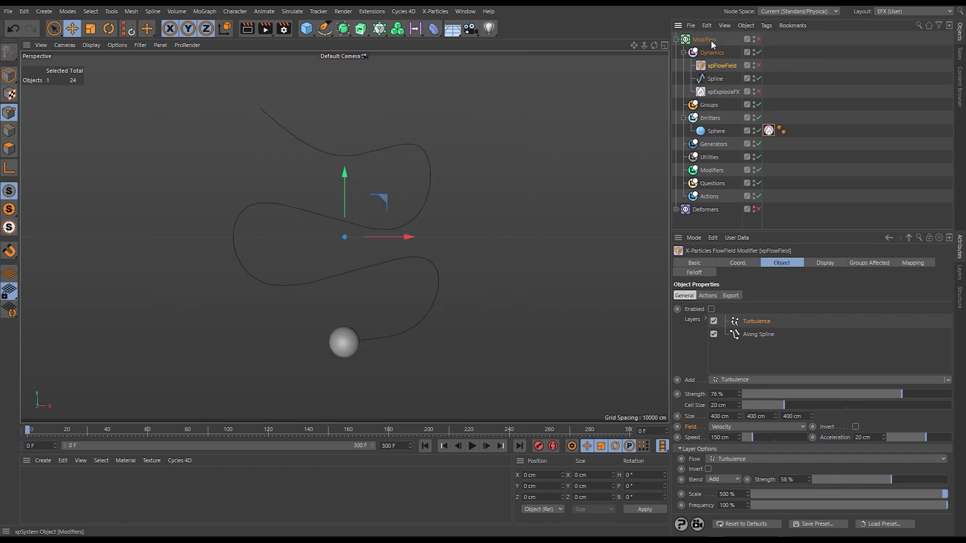
pyautogui.click(769, 130)
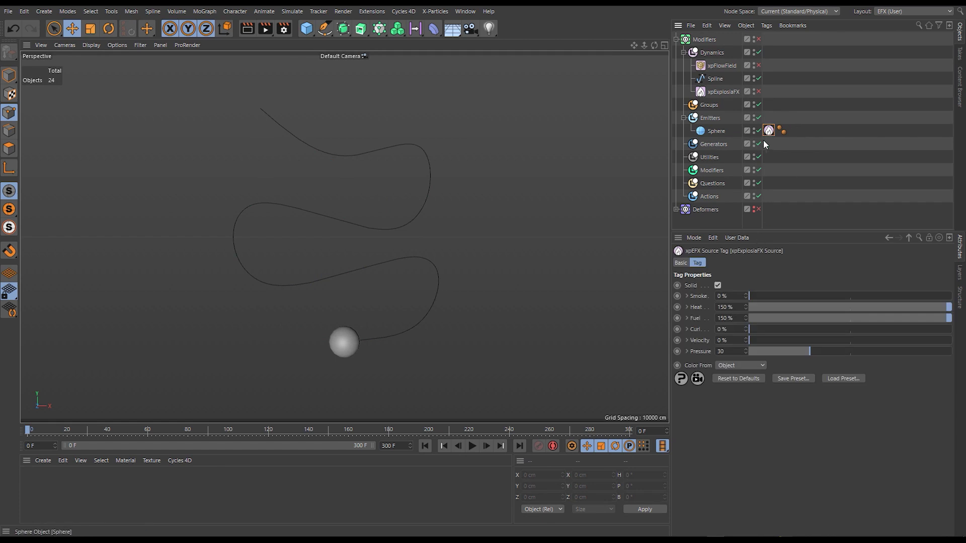
pyautogui.click(683, 262)
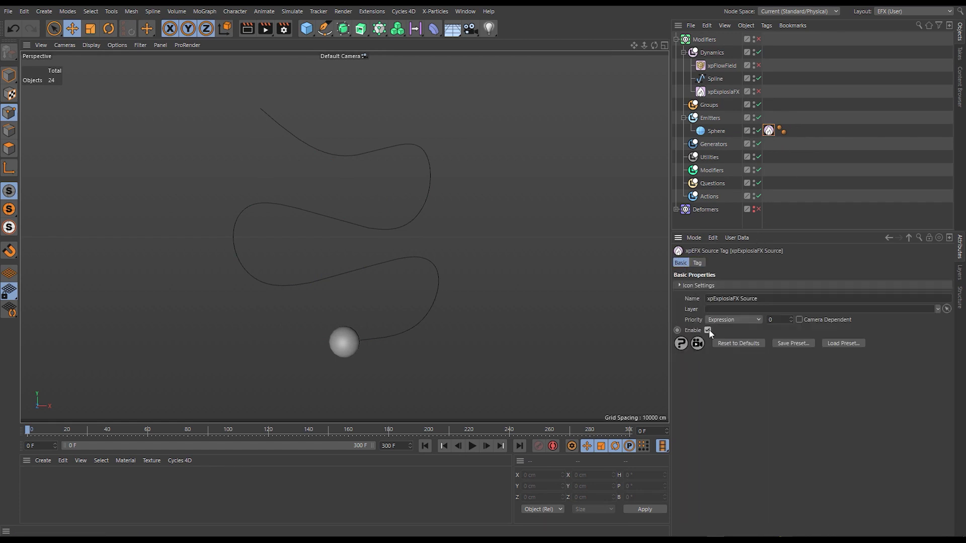
pyautogui.click(836, 109)
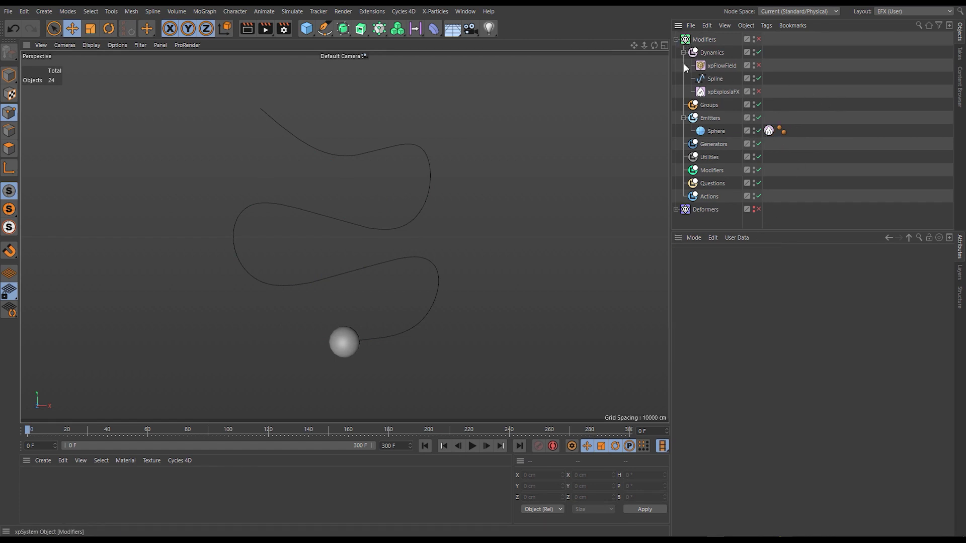
pyautogui.click(676, 40)
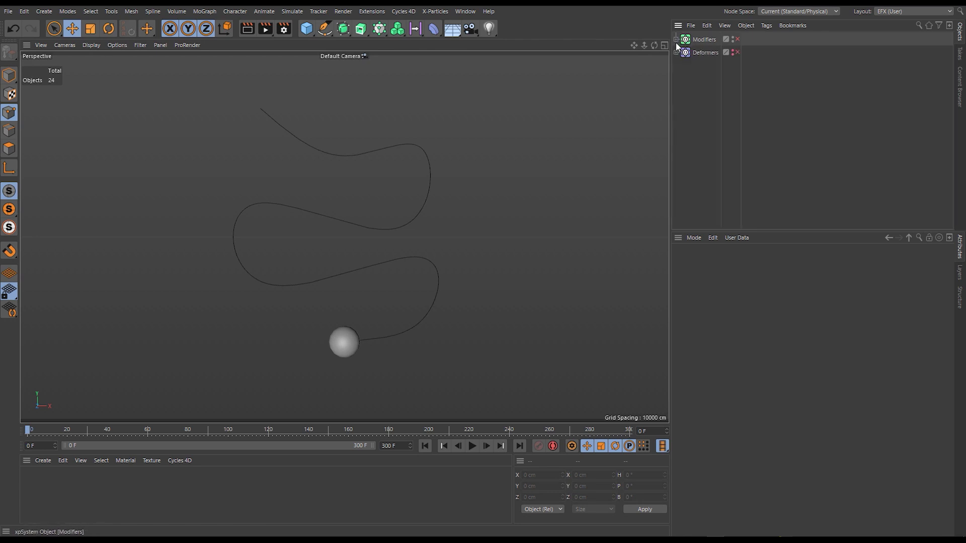
pyautogui.click(733, 39)
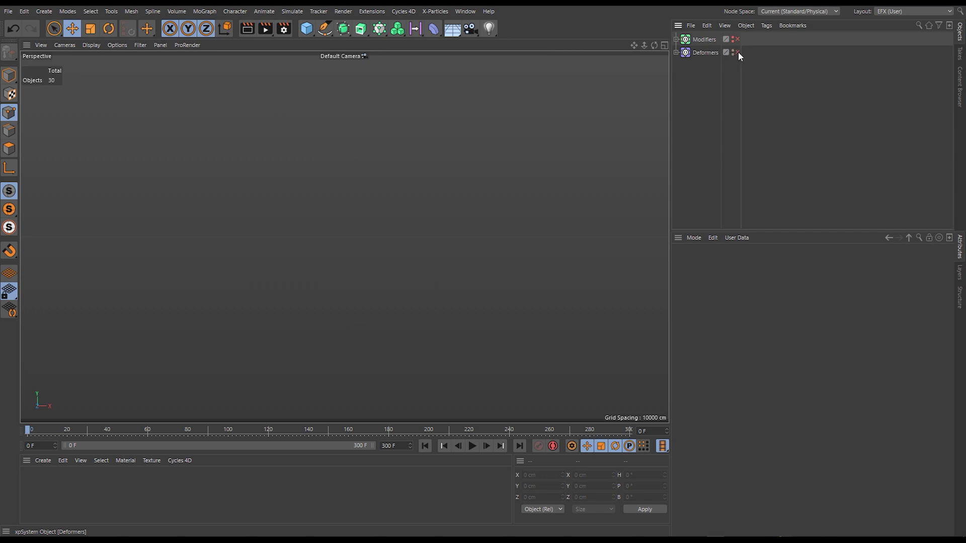
# - Enable the Deformers setup and expand it down to its Emitters' Sphere
pyautogui.click(736, 52)
pyautogui.click(676, 52)
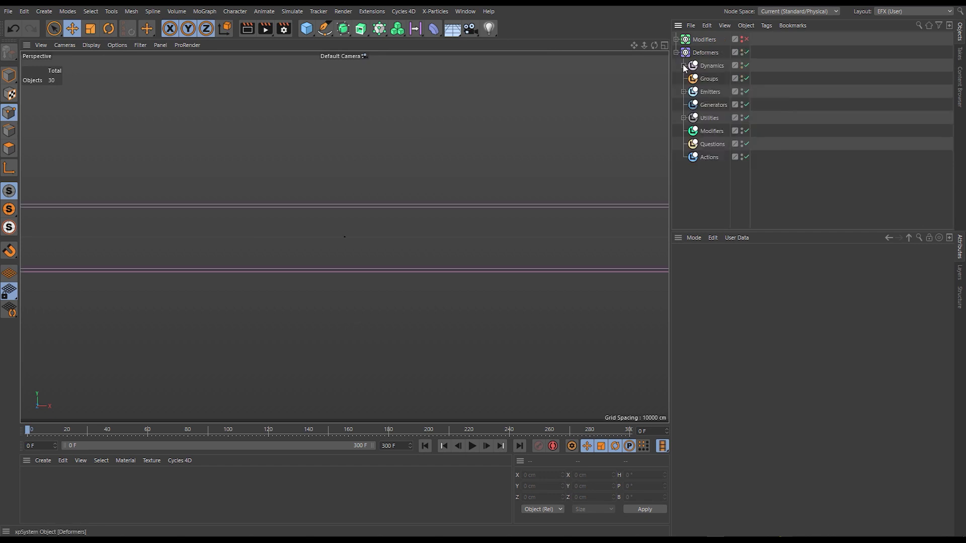
pyautogui.click(684, 105)
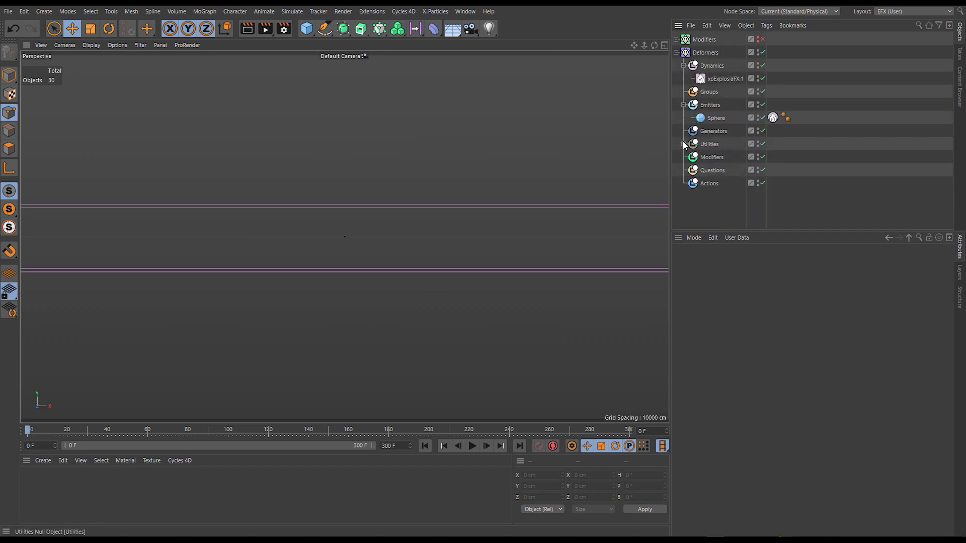
# - Review xpExplosiaFX.1 and the Sphere's source tag settings, then stop playback at frame 202
pyautogui.click(729, 79)
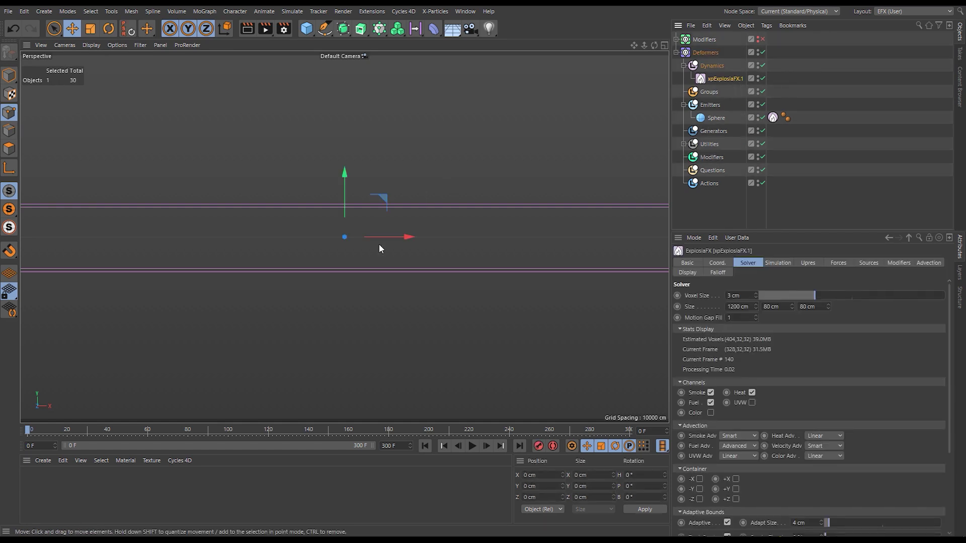
pyautogui.scroll(-5, 302, 271)
pyautogui.scroll(1, 271, 289)
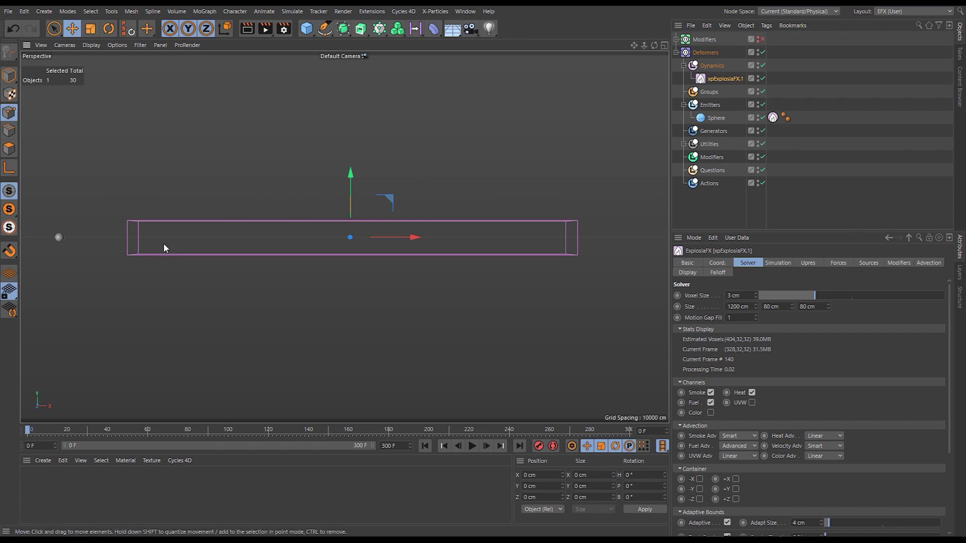
pyautogui.click(716, 118)
pyautogui.click(774, 117)
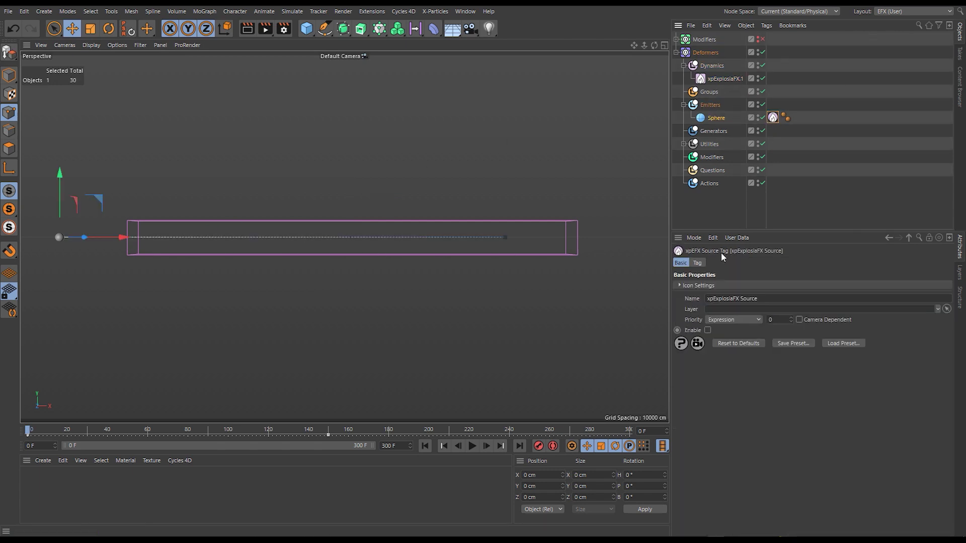
pyautogui.click(697, 263)
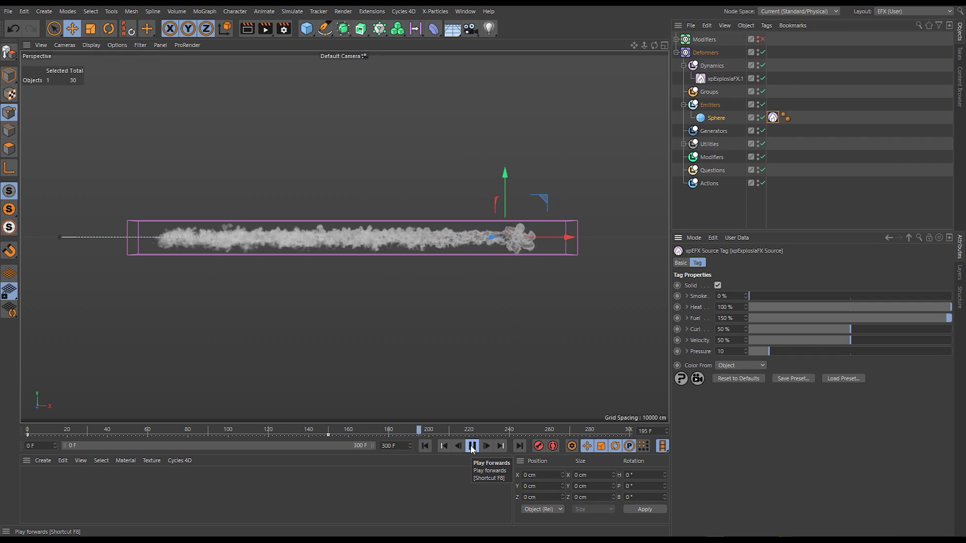
pyautogui.click(471, 446)
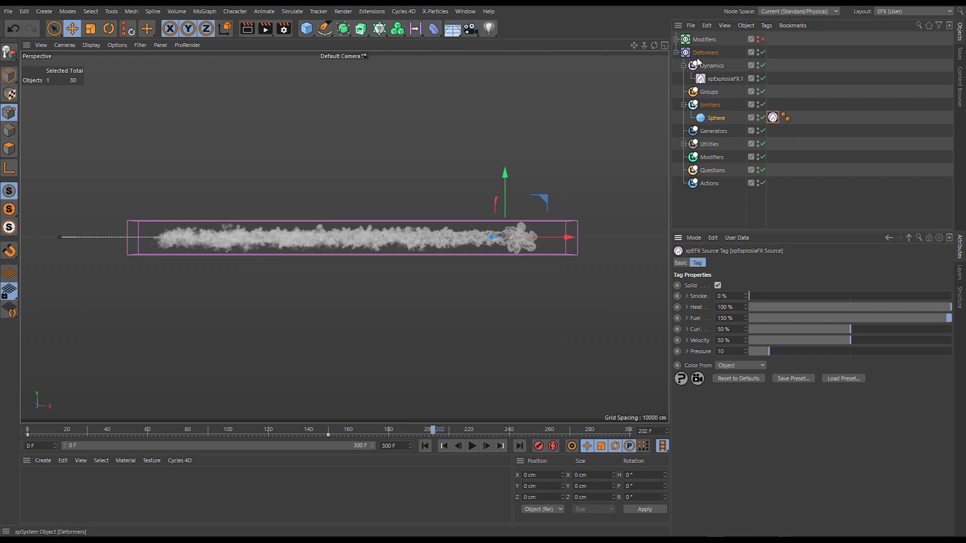
# - Add a Bend deformer under xpExplosiaFX.1 and move it left along X
pyautogui.click(435, 31)
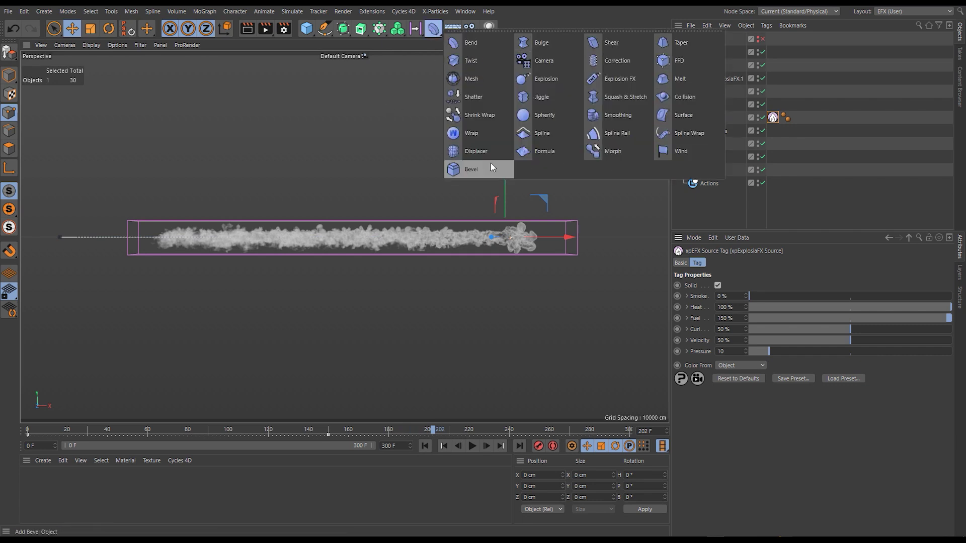
pyautogui.click(475, 45)
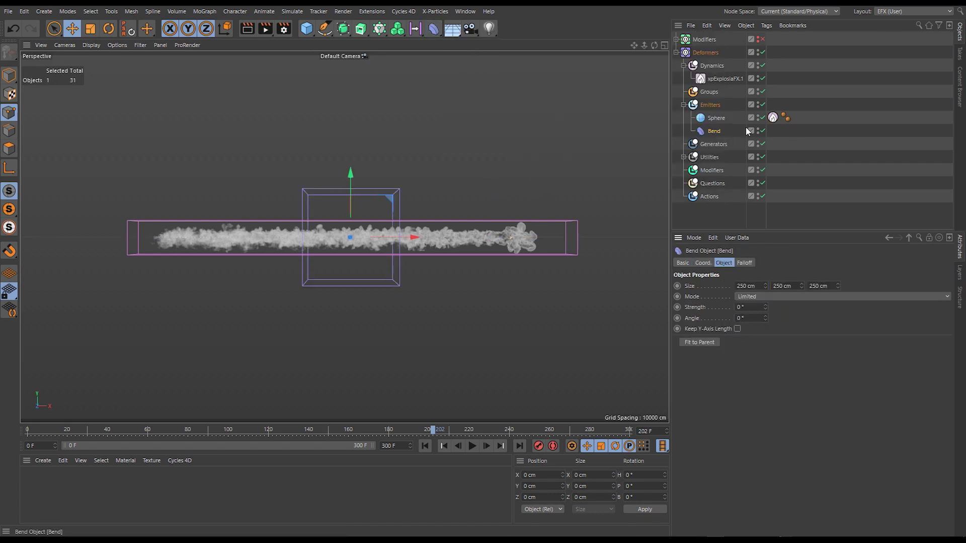
pyautogui.moveTo(717, 85); pyautogui.dragTo(725, 79)
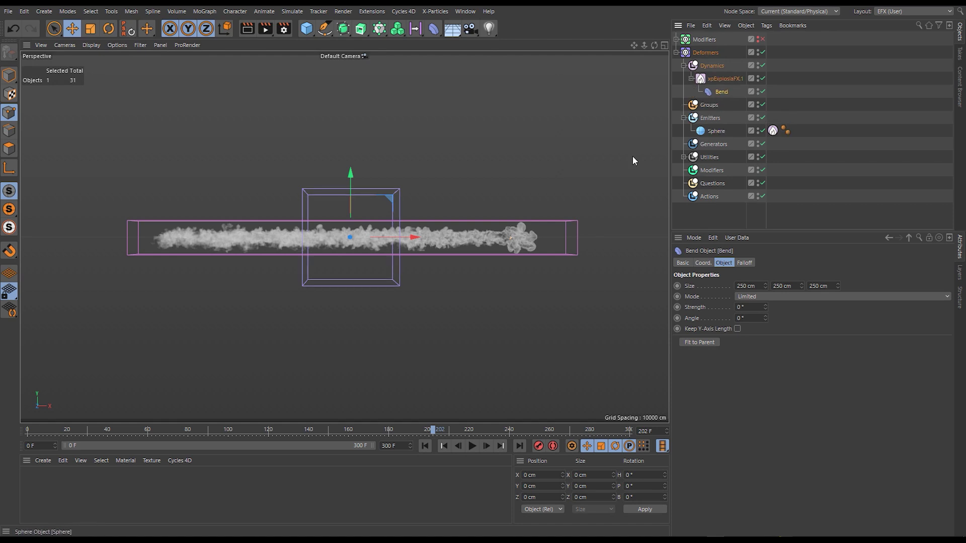
pyautogui.click(424, 446)
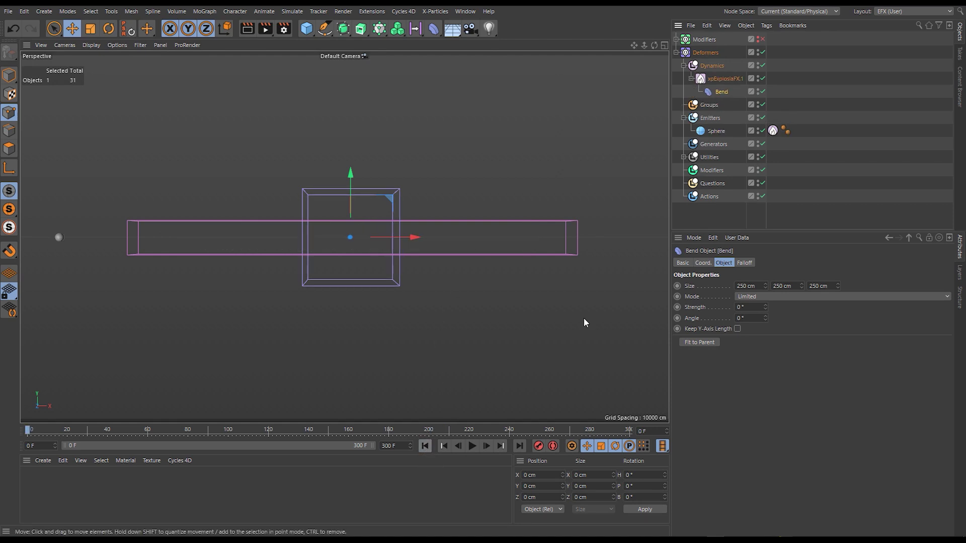
pyautogui.moveTo(409, 239); pyautogui.dragTo(287, 242)
# - Give the Bend a 90° strength and an 80 × 80 × 80 cm size
pyautogui.write('90')
pyautogui.press('Return')
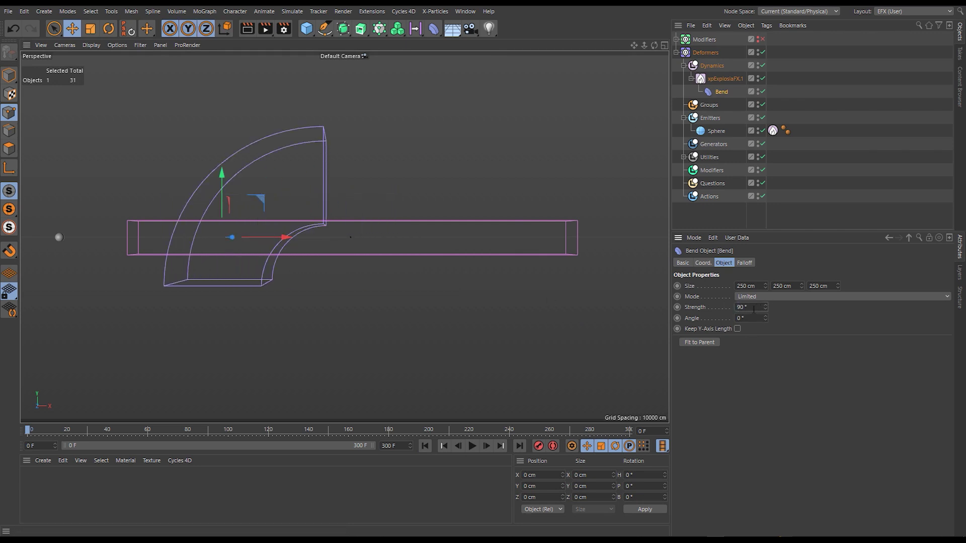
pyautogui.write('80')
pyautogui.press('Tab')
pyautogui.write('80')
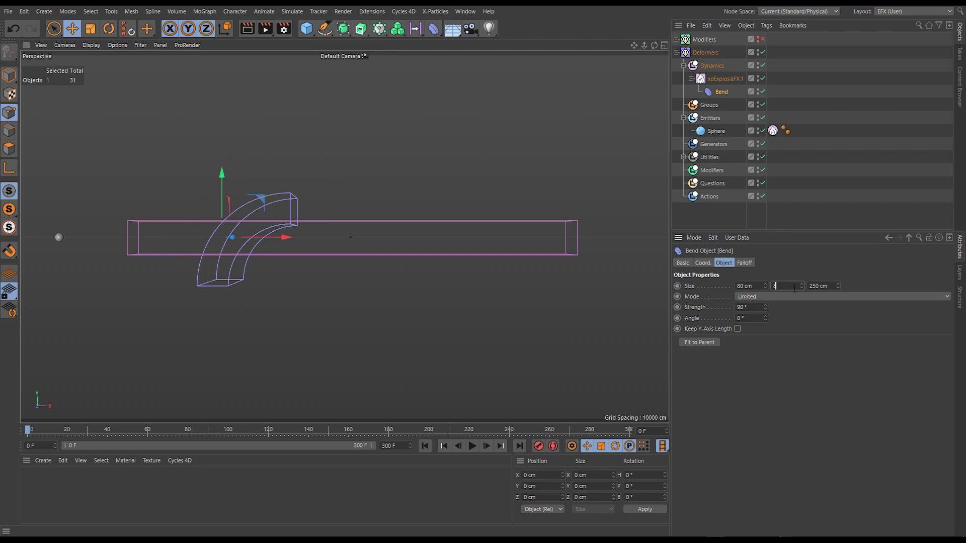
pyautogui.press('Tab')
pyautogui.write('80')
pyautogui.press('Return')
# - Rotate the Bend deformer 90° on B
pyautogui.press('r')
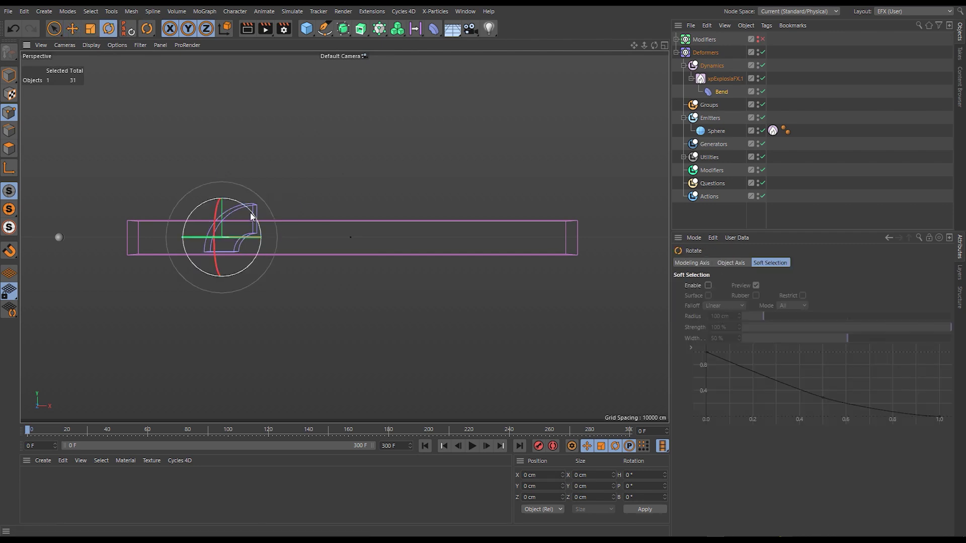
pyautogui.moveTo(253, 215); pyautogui.dragTo(252, 273)
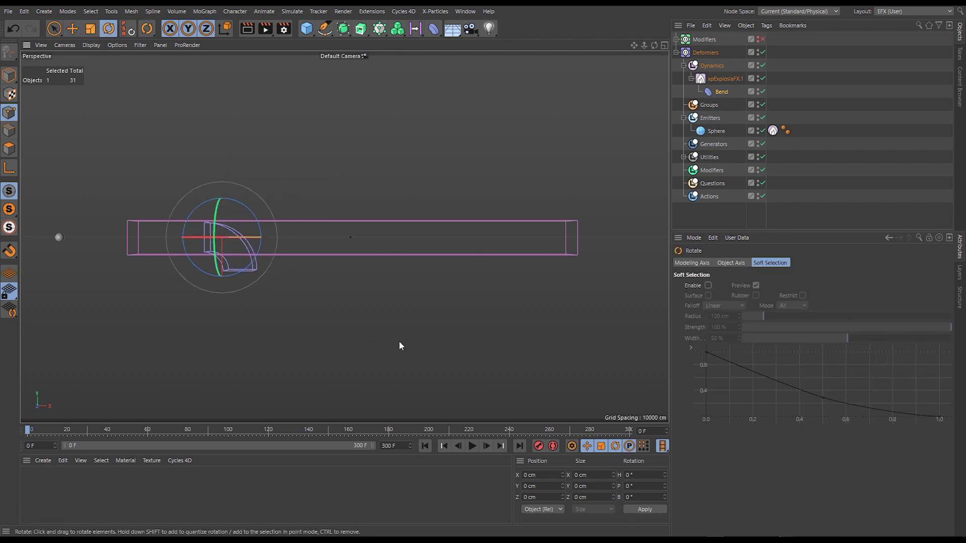
pyautogui.click(720, 92)
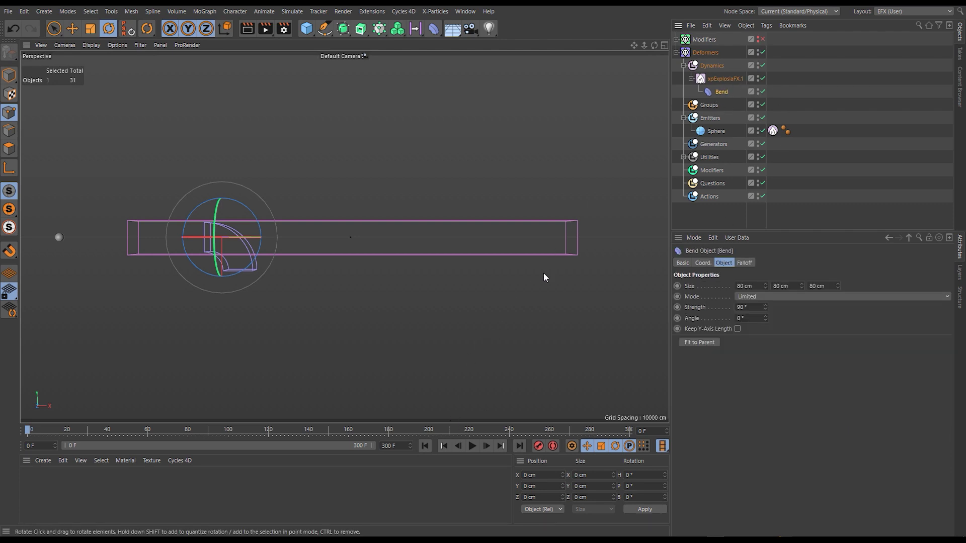
# - Play to frame 108, view xpExplosiaFX.1's Display settings, reframe the smoke and rewind
pyautogui.click(472, 447)
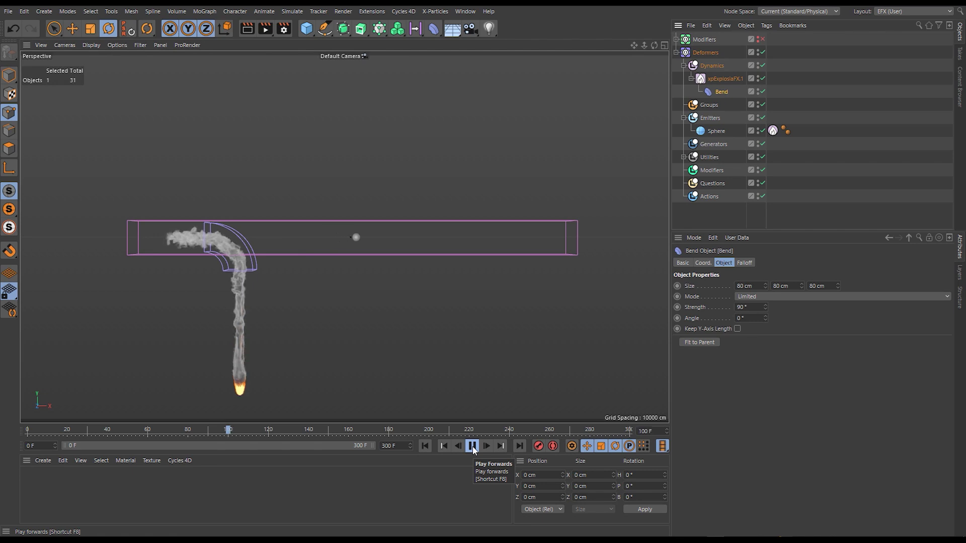
pyautogui.click(472, 446)
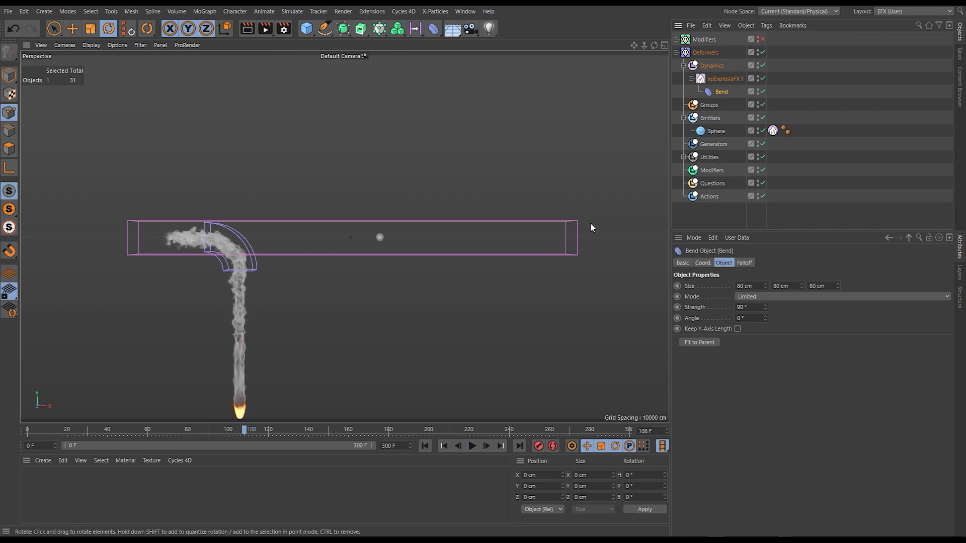
pyautogui.click(725, 79)
pyautogui.click(687, 272)
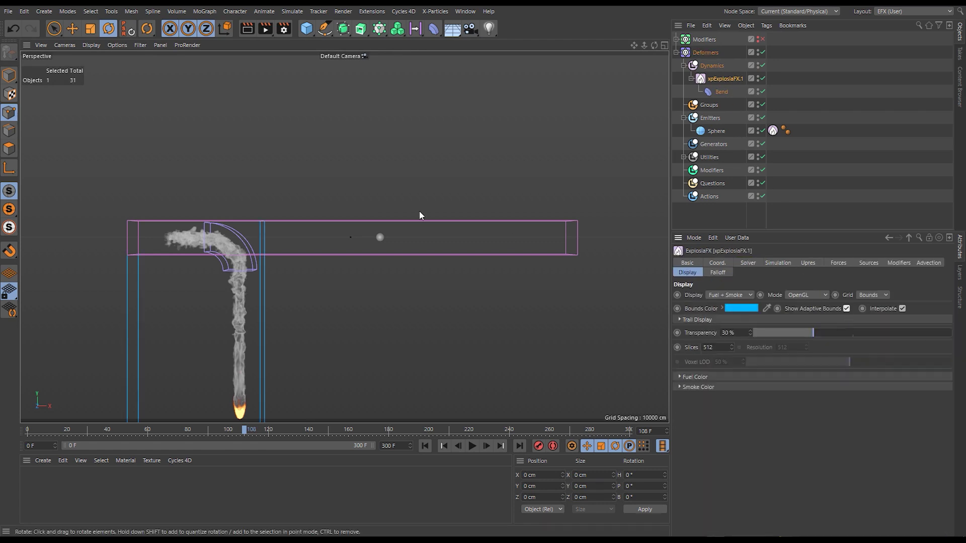
pyautogui.keyDown('alt'); pyautogui.moveTo(230, 316); pyautogui.dragTo(358, 244, button='middle'); pyautogui.keyUp('alt')
pyautogui.click(426, 445)
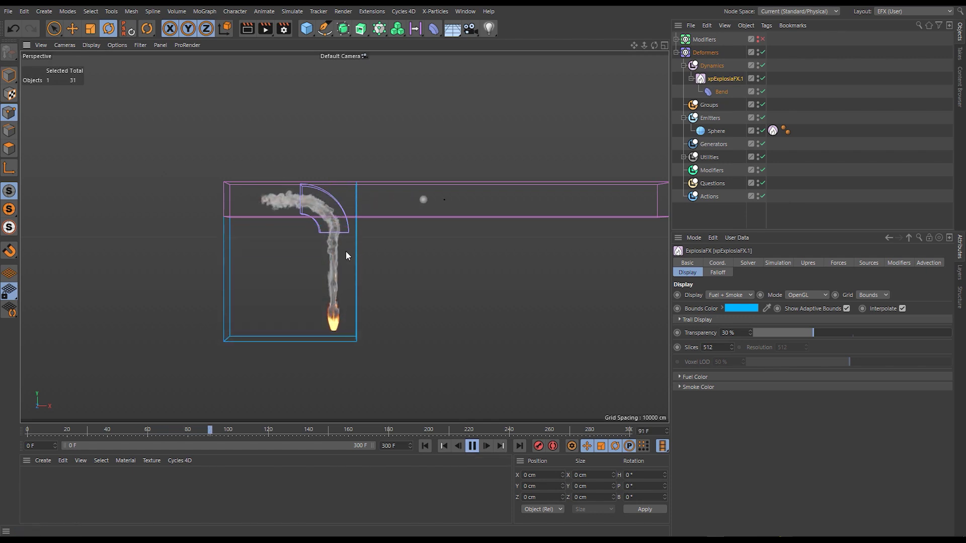
pyautogui.scroll(4, 364, 203)
pyautogui.scroll(1, 409, 201)
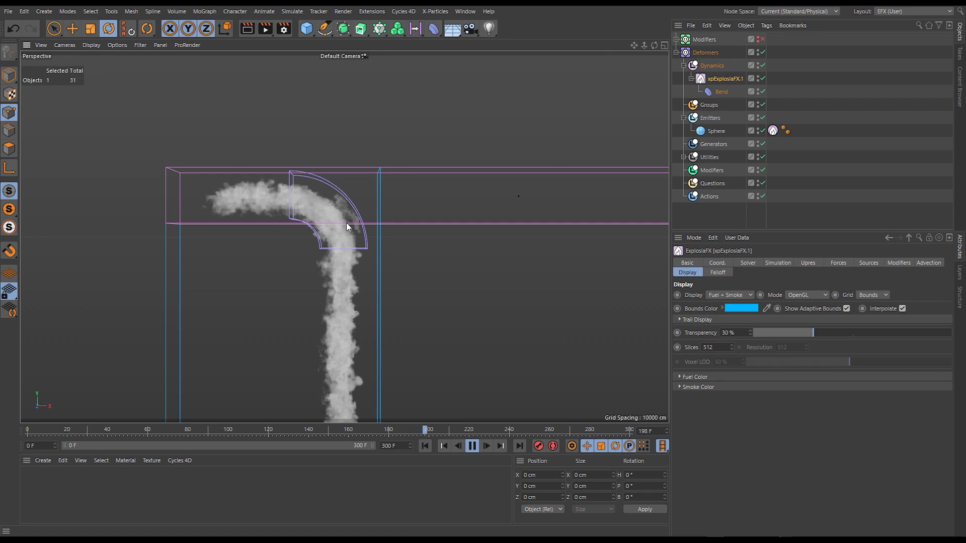
# - Stop playback and duplicate the Bend deformer as Bend.1
pyautogui.scroll(-2, 352, 277)
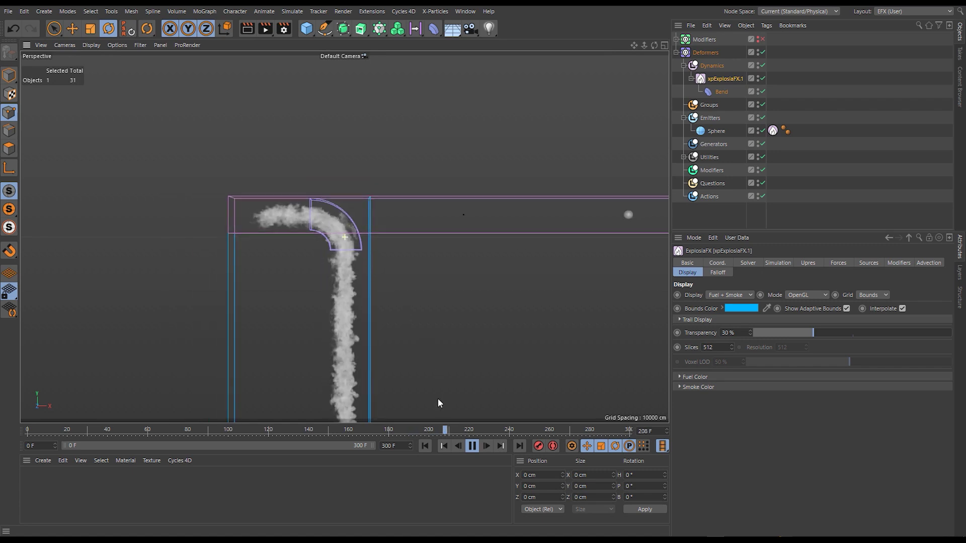
pyautogui.click(473, 446)
pyautogui.keyDown('alt'); pyautogui.moveTo(352, 327); pyautogui.dragTo(481, 171); pyautogui.keyUp('alt')
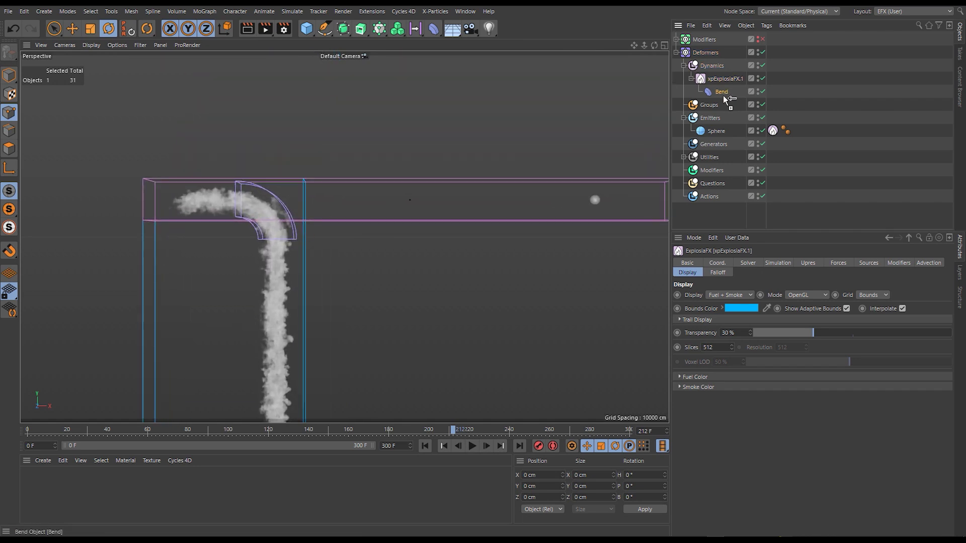
pyautogui.keyDown('ctrl'); pyautogui.moveTo(725, 98); pyautogui.dragTo(725, 101); pyautogui.keyUp('ctrl')
pyautogui.click(425, 446)
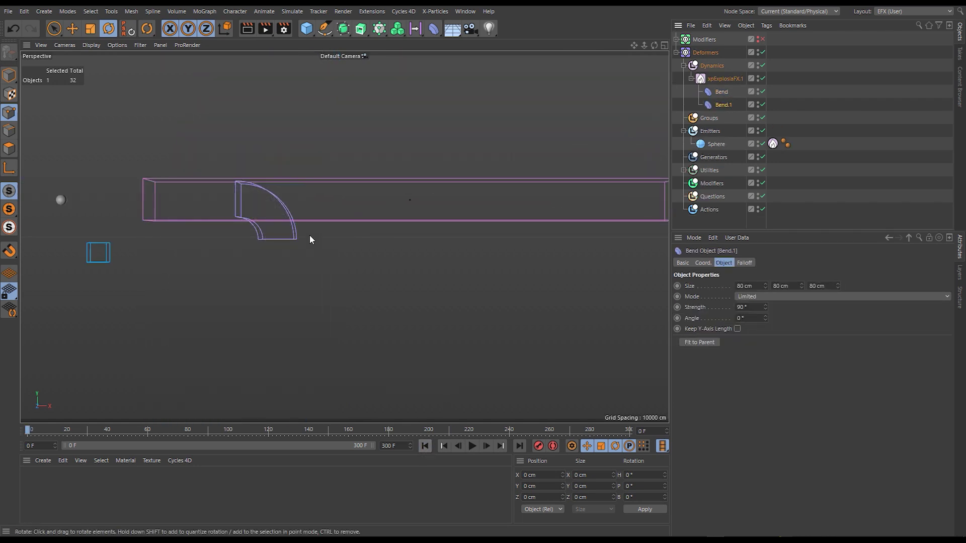
# - Move Bend.1 down and right and rotate it 180° so the smoke turns again
pyautogui.press('e')
pyautogui.moveTo(242, 224); pyautogui.dragTo(287, 274)
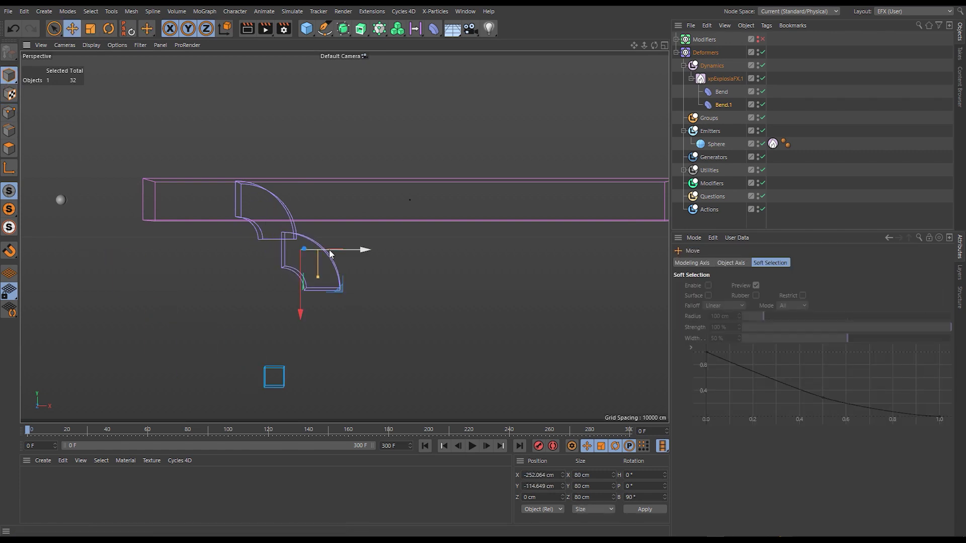
pyautogui.press('r')
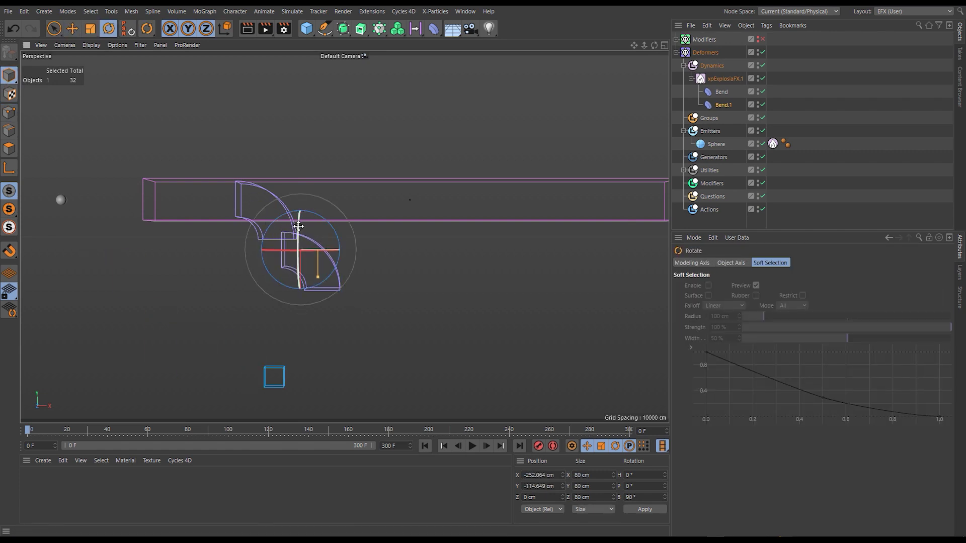
pyautogui.moveTo(301, 222); pyautogui.dragTo(399, 450)
pyautogui.moveTo(332, 227); pyautogui.dragTo(317, 321)
pyautogui.press('e')
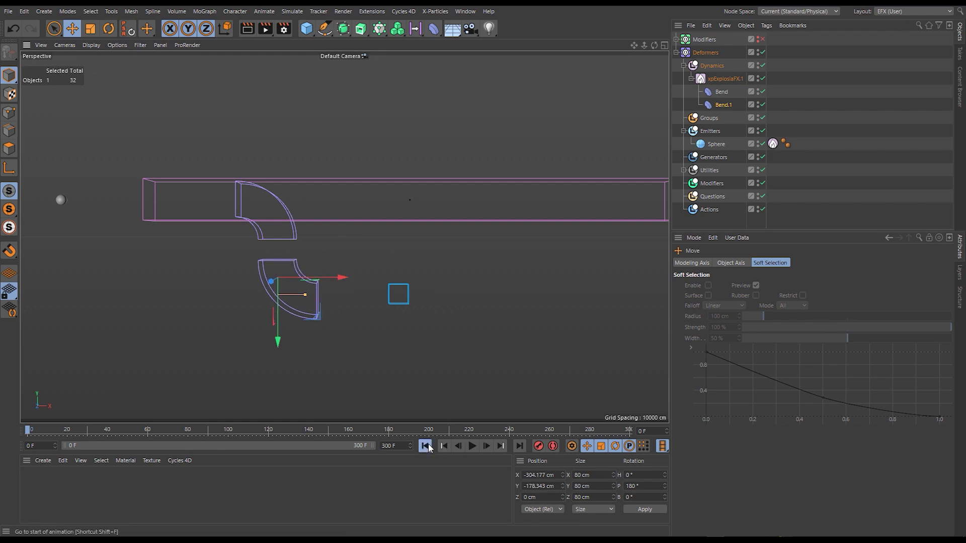
# - Play the simulation to frame 118 and inspect the double-bent smoke
pyautogui.click(472, 446)
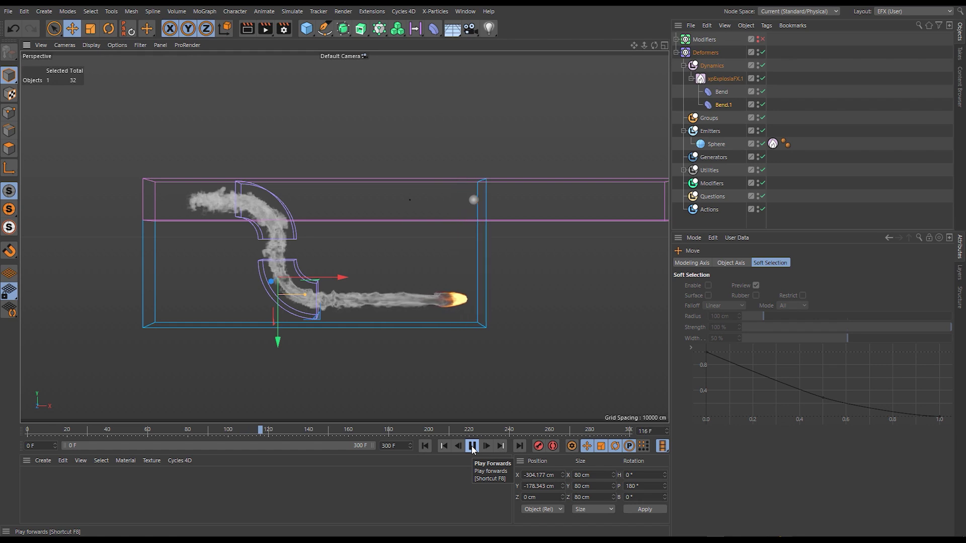
pyautogui.click(472, 446)
pyautogui.moveTo(471, 292); pyautogui.dragTo(421, 292, button='middle')
pyautogui.keyDown('alt'); pyautogui.moveTo(421, 290); pyautogui.dragTo(431, 265); pyautogui.keyUp('alt')
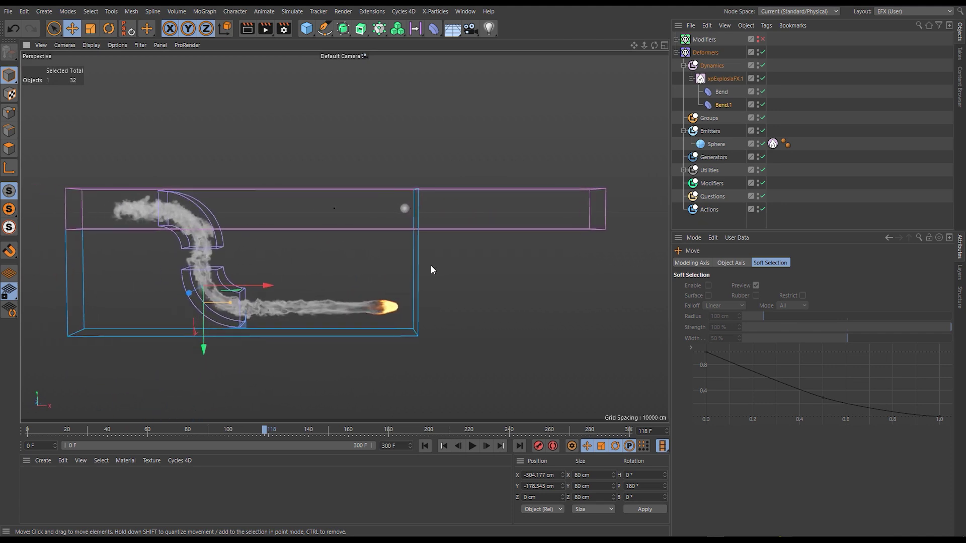
# - Add a Twist deformer under xpExplosiaFX.1 with 360° angle and 80 cm X and Z size
pyautogui.click(434, 30)
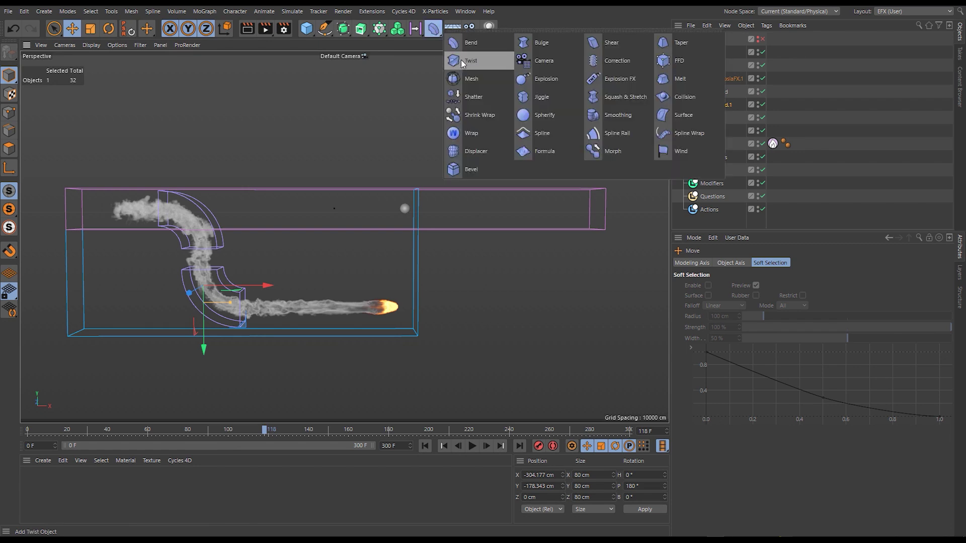
pyautogui.click(462, 61)
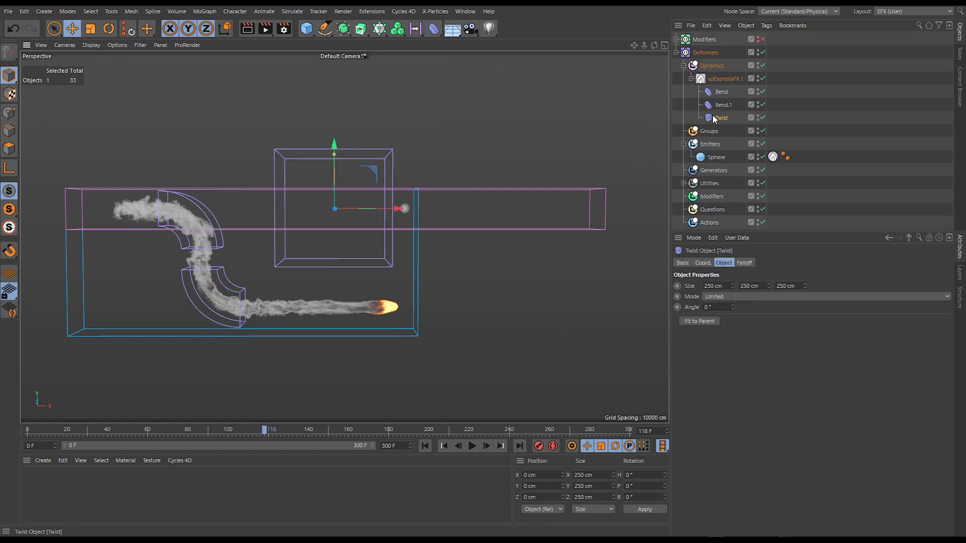
pyautogui.click(425, 446)
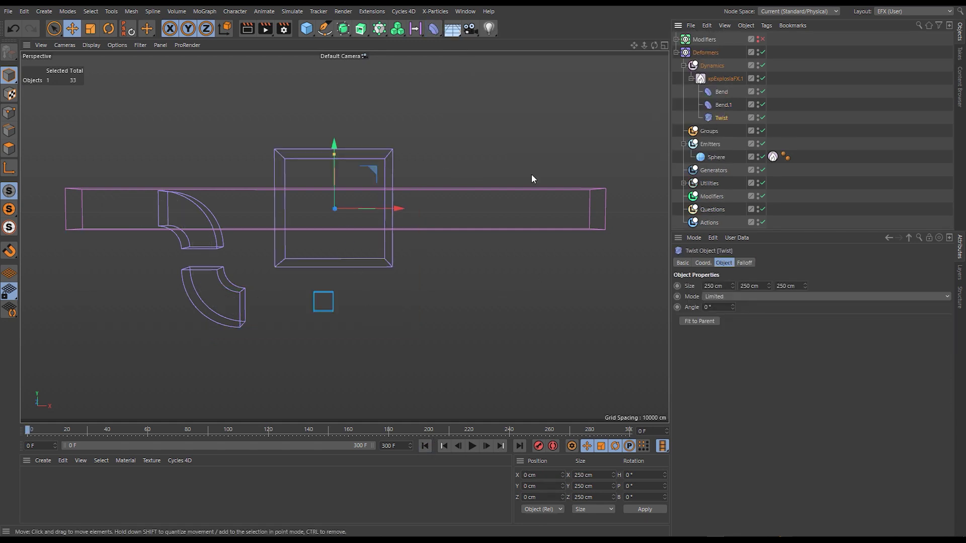
pyautogui.write('360')
pyautogui.press('Return')
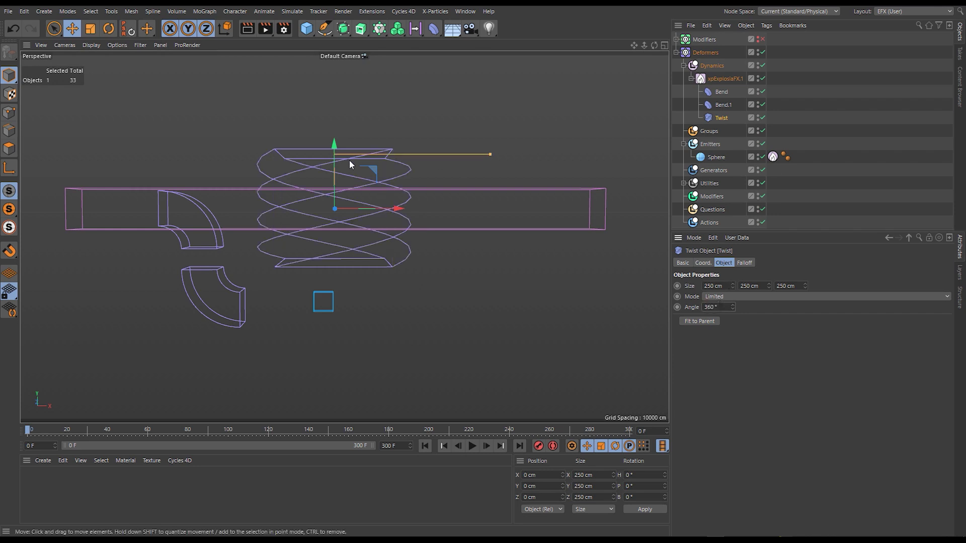
pyautogui.write('80')
pyautogui.press('Return')
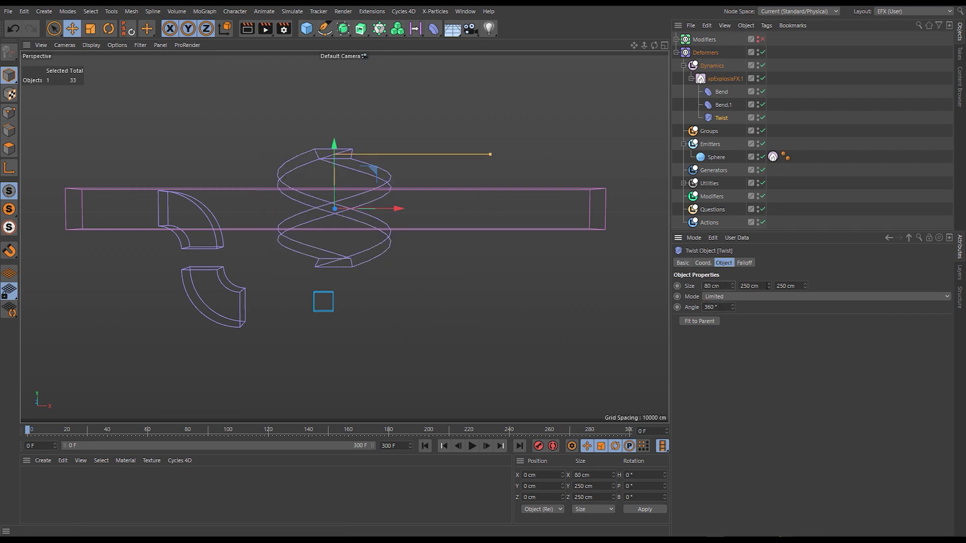
pyautogui.write('80')
pyautogui.press('Return')
# - Rotate the Twist to B 90°, move it down to Y -228.634 cm, and play
pyautogui.press('r')
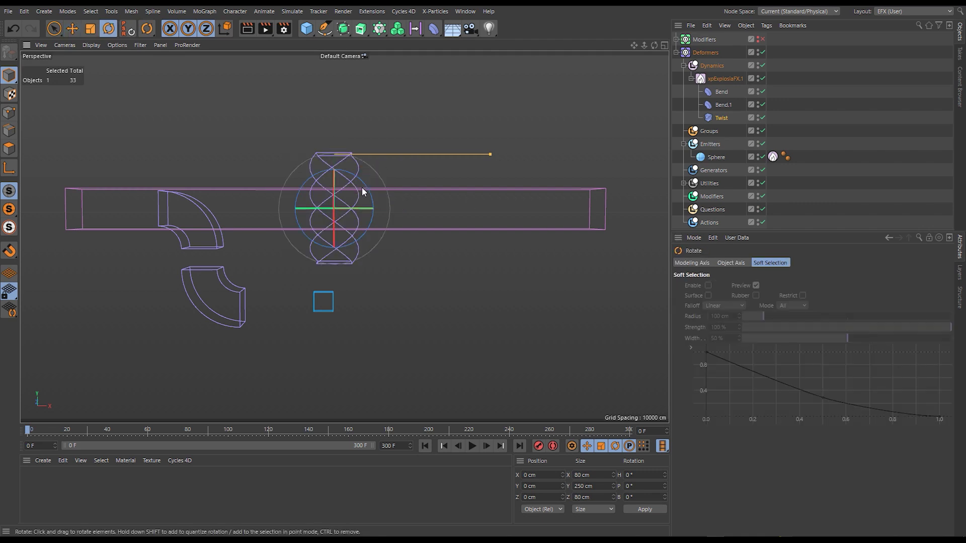
pyautogui.moveTo(363, 181); pyautogui.dragTo(392, 269)
pyautogui.press('e')
pyautogui.moveTo(330, 243); pyautogui.dragTo(346, 364)
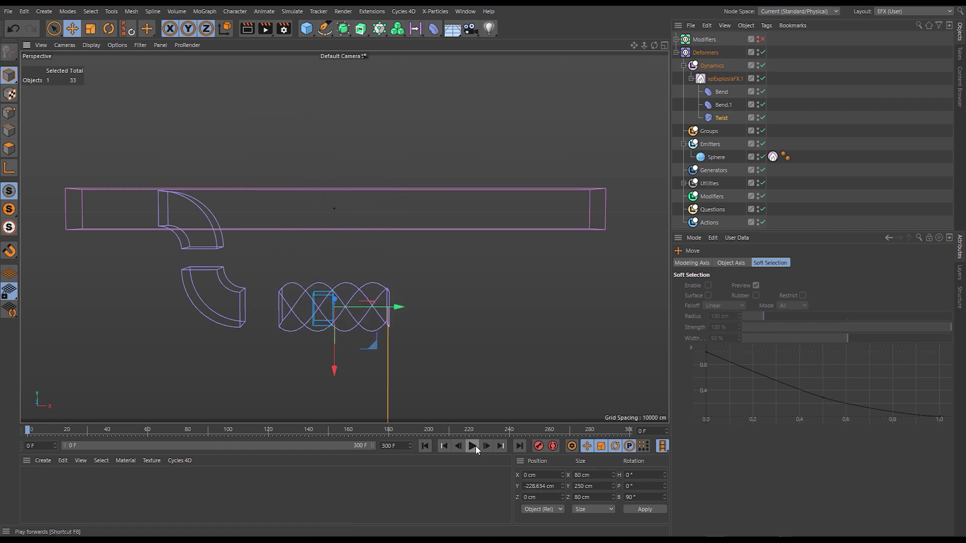
pyautogui.click(898, 88)
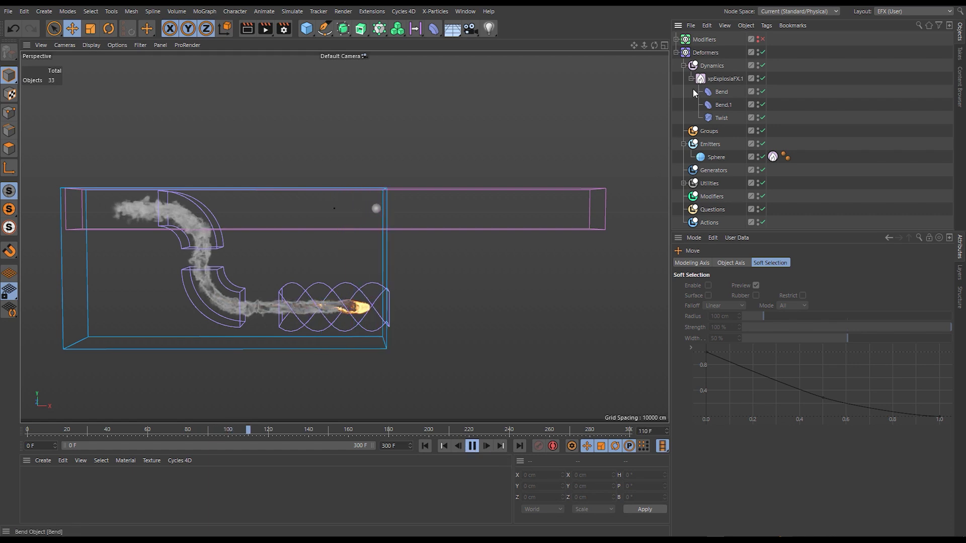
# - Lower the Twist, set its angle to 720°, slide it along X, and pause playback
pyautogui.click(720, 119)
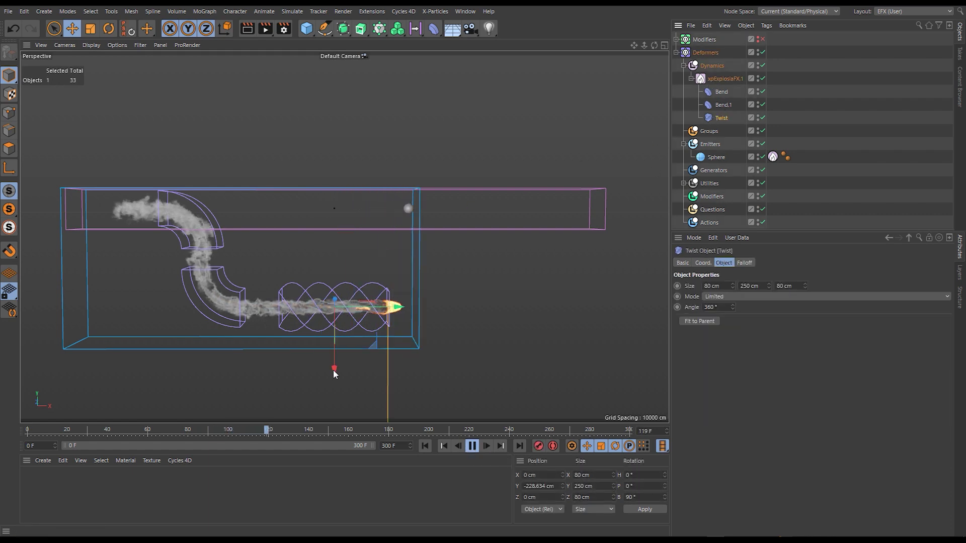
pyautogui.moveTo(335, 378); pyautogui.dragTo(335, 381)
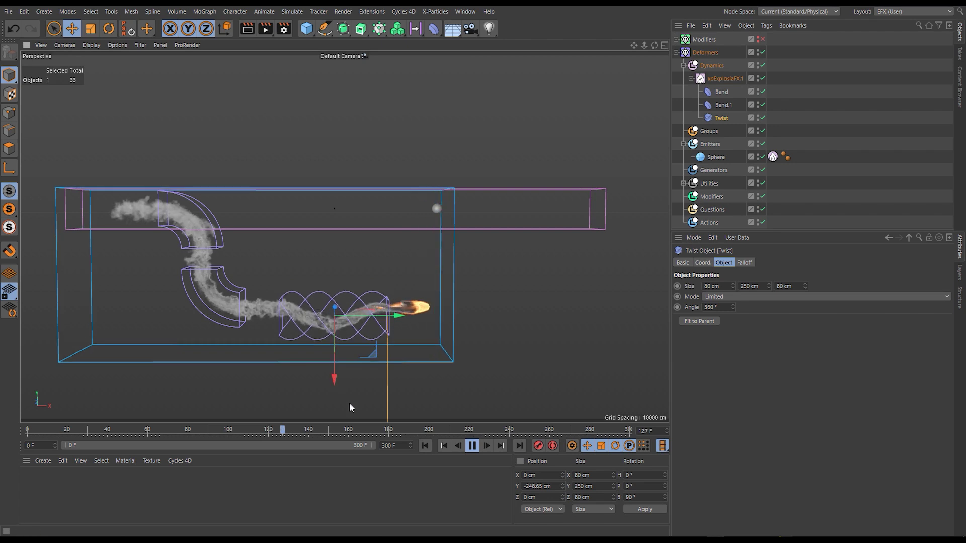
pyautogui.doubleClick(725, 307)
pyautogui.write('720')
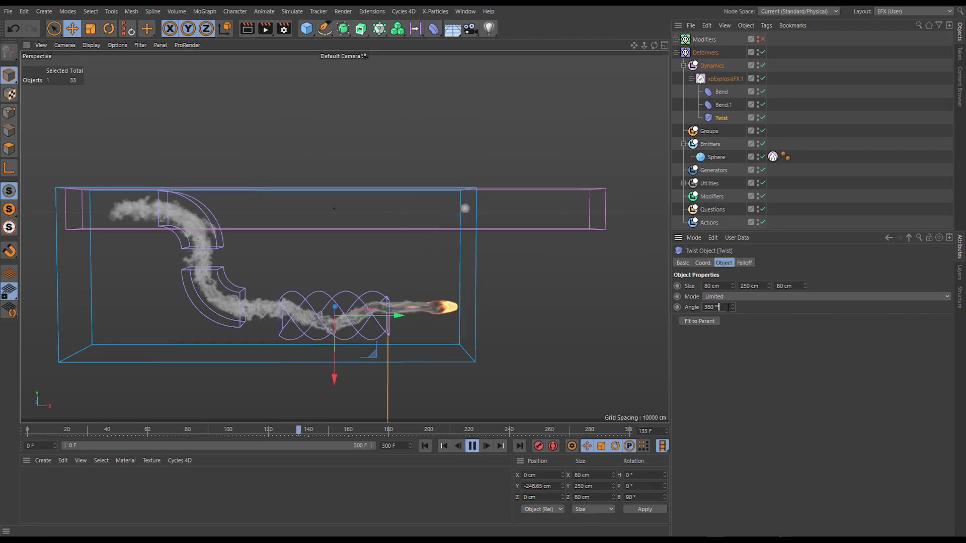
pyautogui.press('Return')
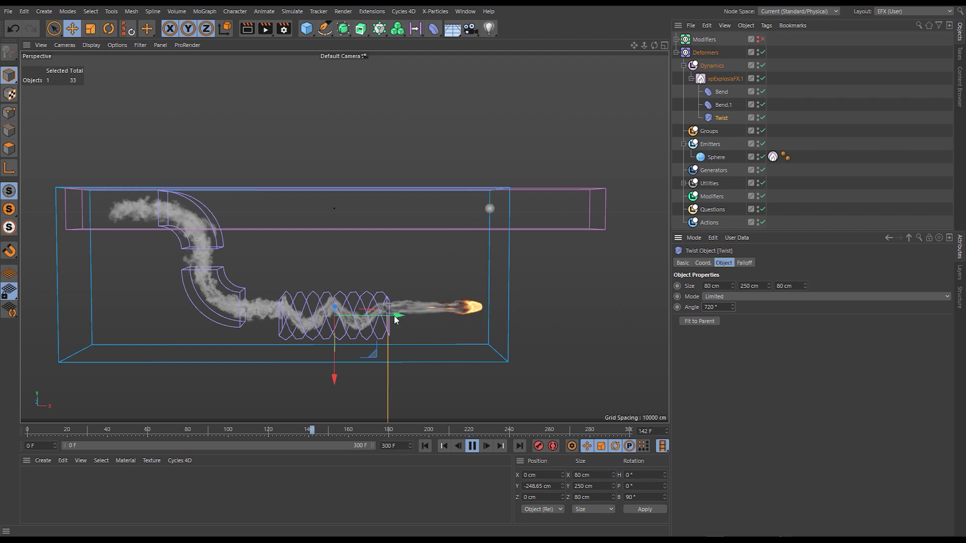
pyautogui.moveTo(408, 316); pyautogui.dragTo(388, 328)
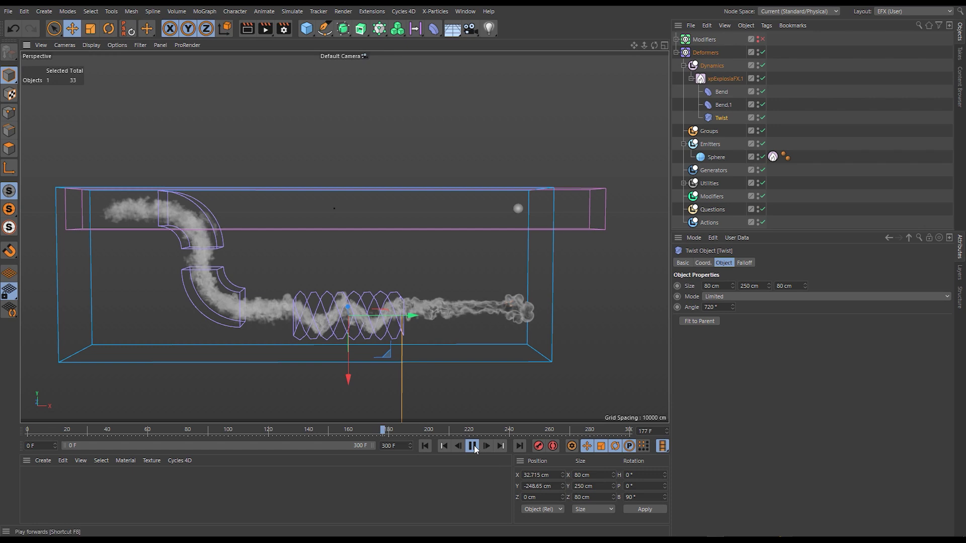
pyautogui.click(472, 446)
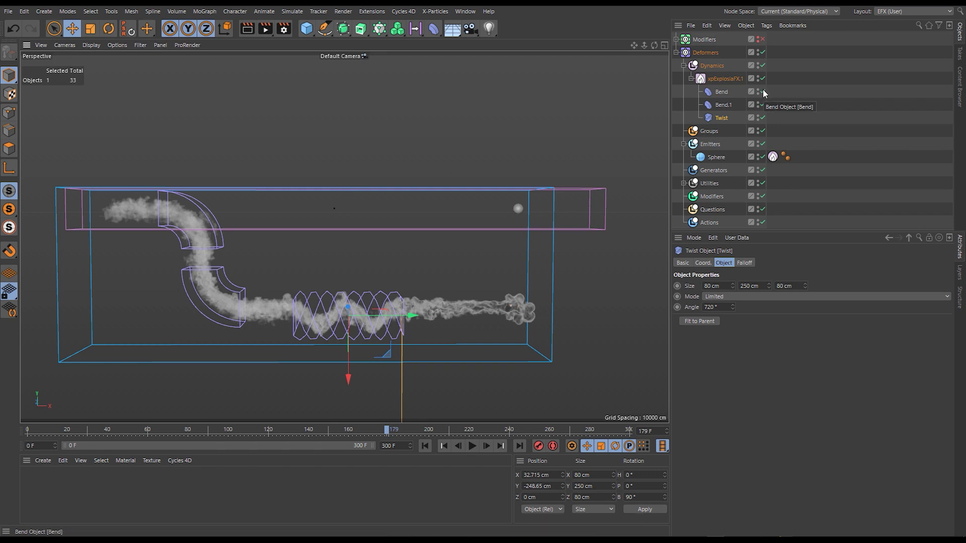
# - Disable and delete Bend, Bend.1 and Twist, then rewind to frame 0
pyautogui.moveTo(761, 93); pyautogui.dragTo(762, 118)
pyautogui.keyDown('shift'); pyautogui.click(719, 95); pyautogui.keyUp('shift')
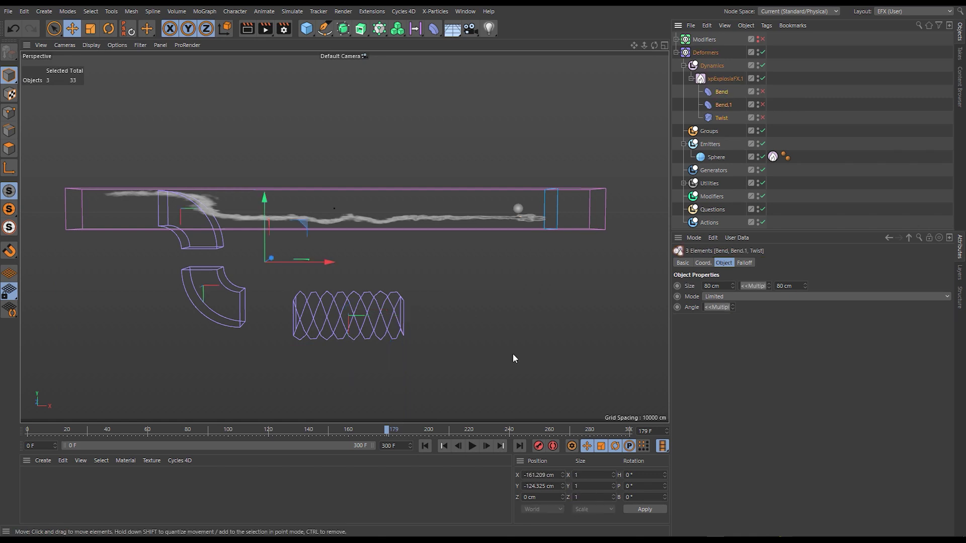
pyautogui.press('Delete')
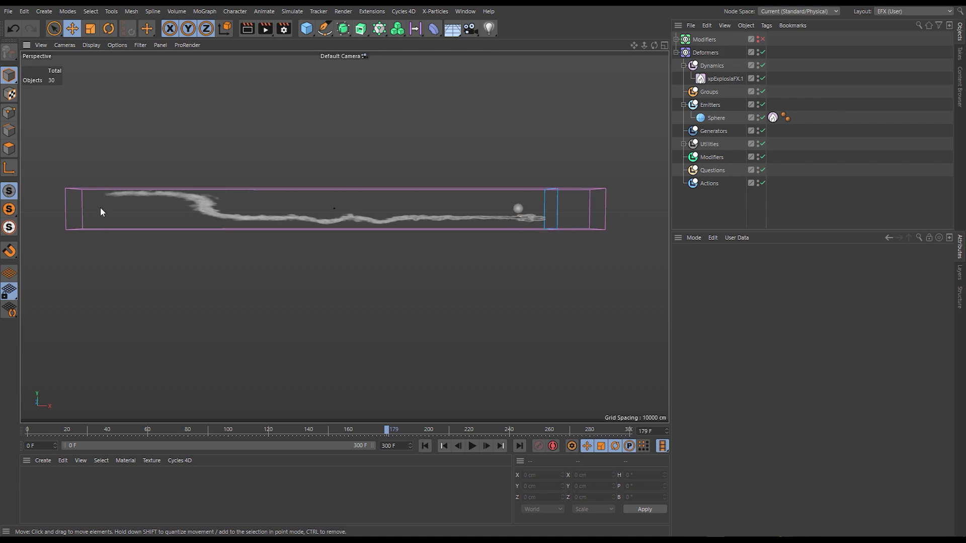
pyautogui.click(424, 446)
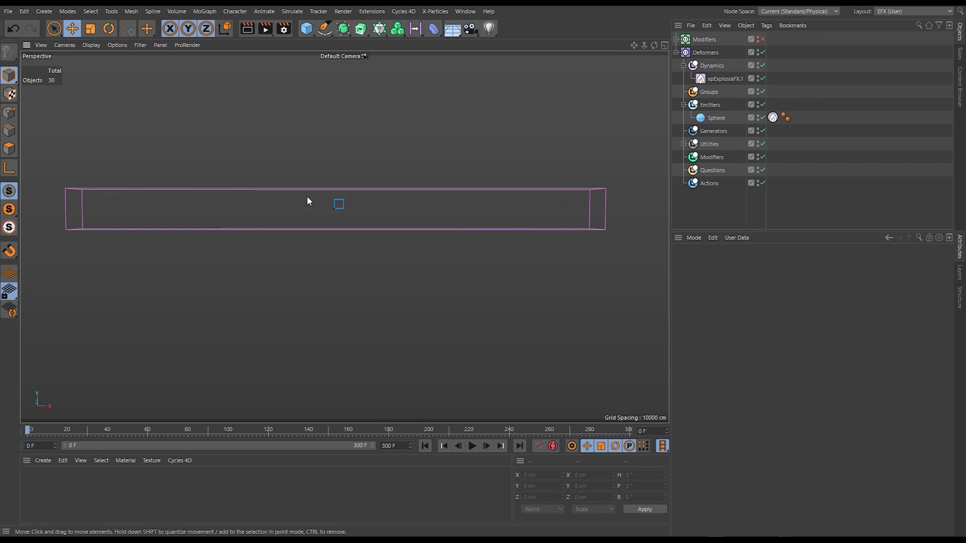
# - Add a Spline Wrap deformer and expand Utilities, Splines and Sweep to select Helix.Animated
pyautogui.click(435, 28)
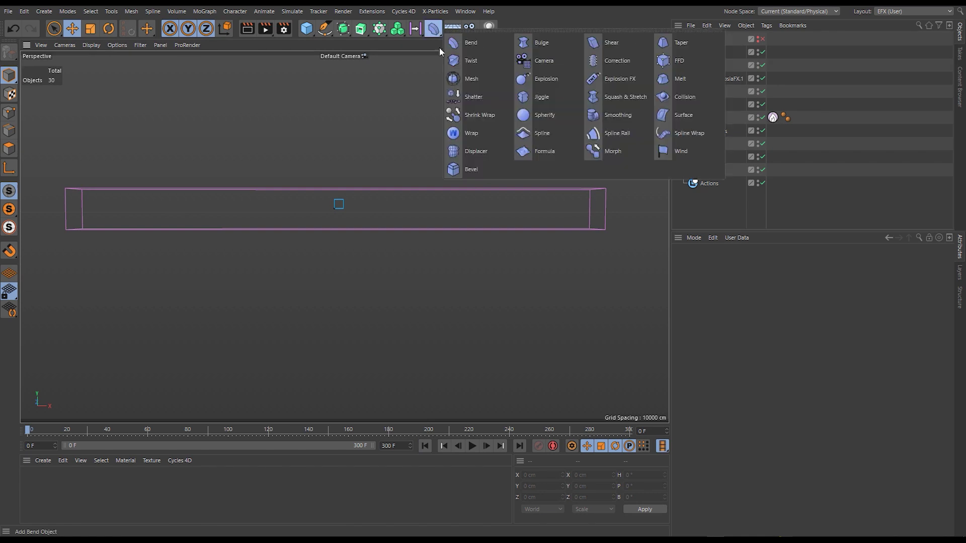
pyautogui.click(674, 132)
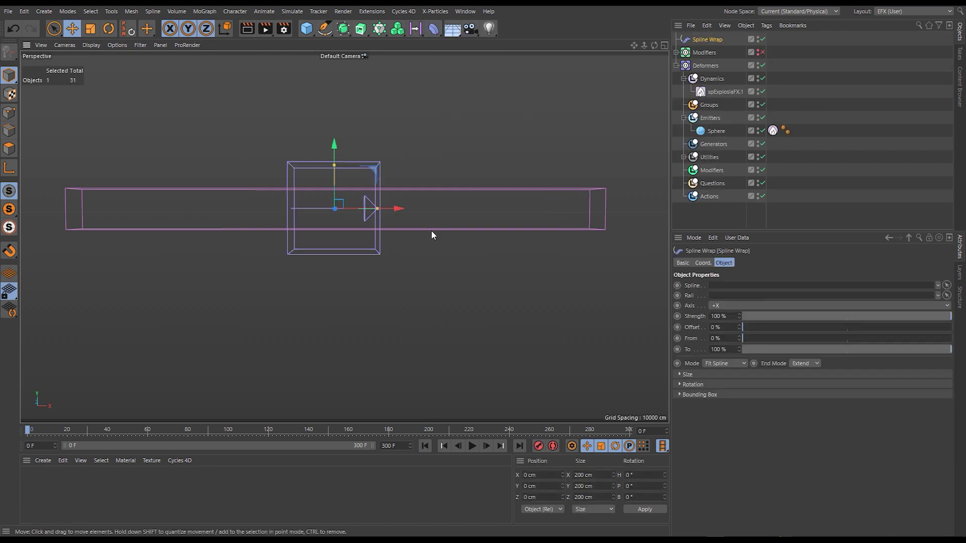
pyautogui.click(683, 157)
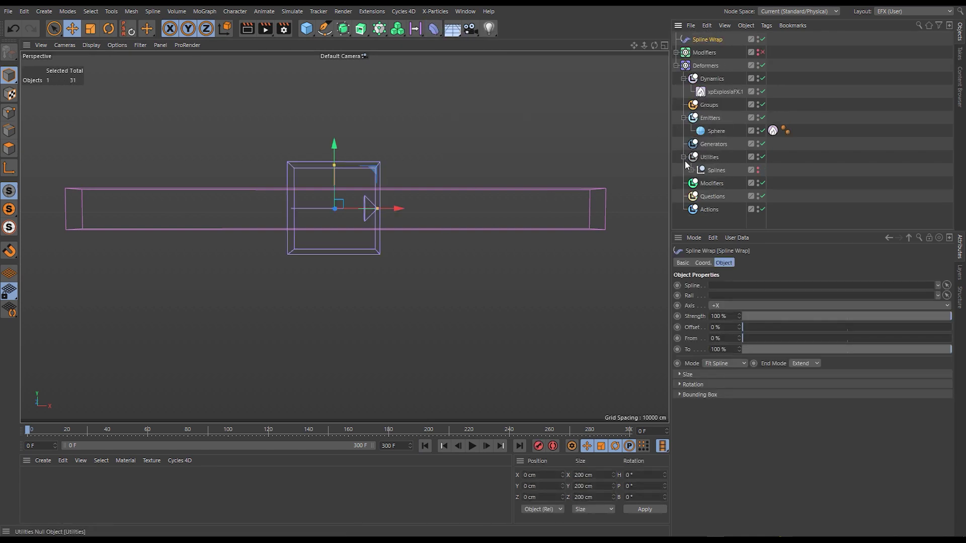
pyautogui.click(691, 170)
pyautogui.click(765, 169)
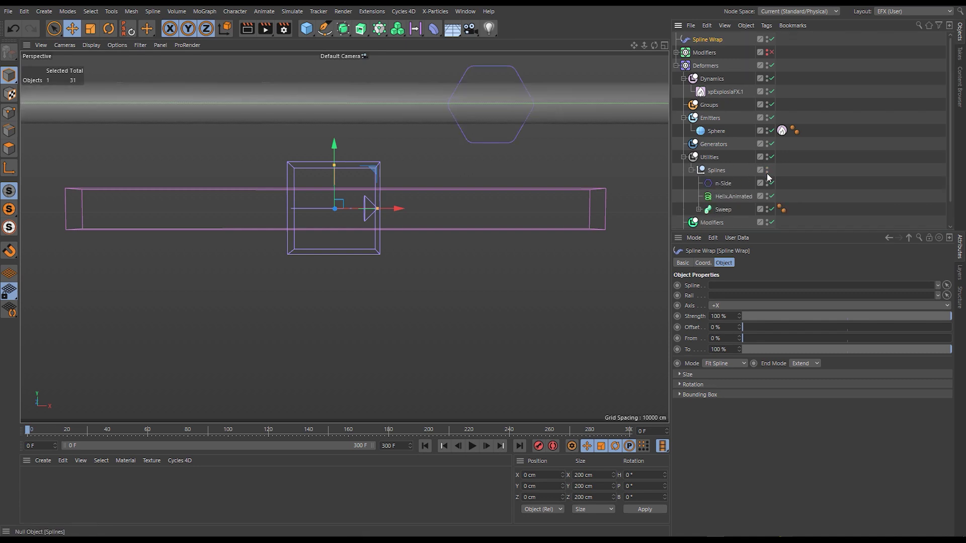
pyautogui.click(698, 210)
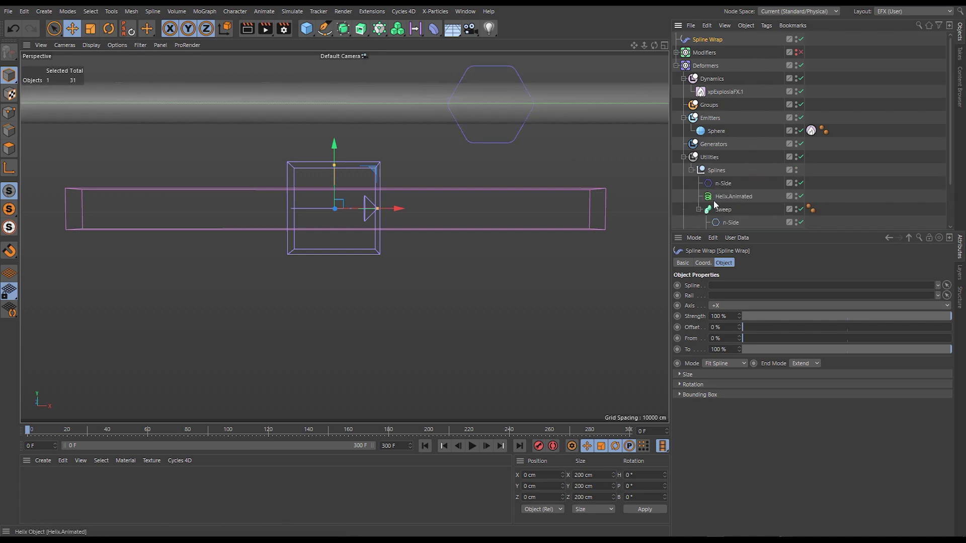
pyautogui.click(720, 197)
# - Parent Spline Wrap under xpExplosiaFX.1 and assign Helix.Animated as its spline
pyautogui.moveTo(705, 40); pyautogui.dragTo(717, 91)
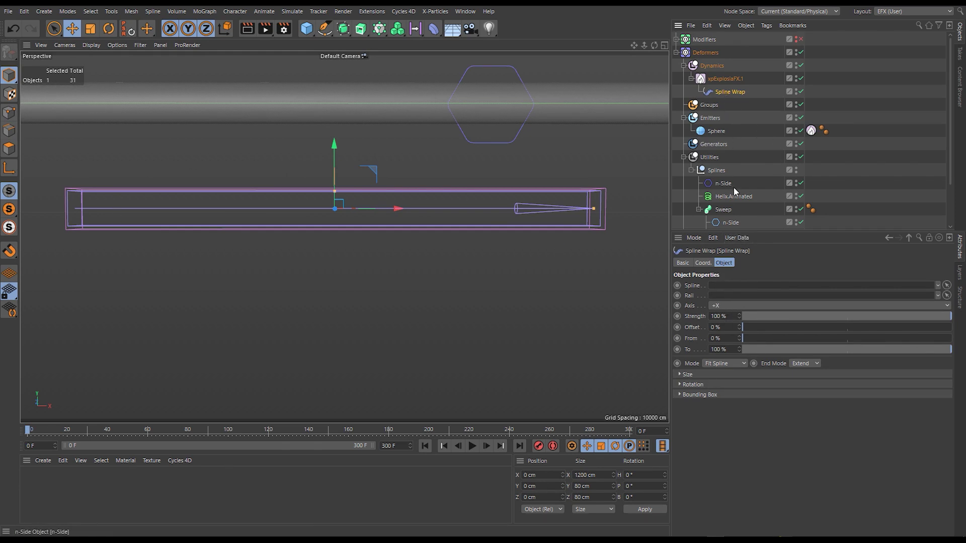
pyautogui.scroll(-2, 941, 129)
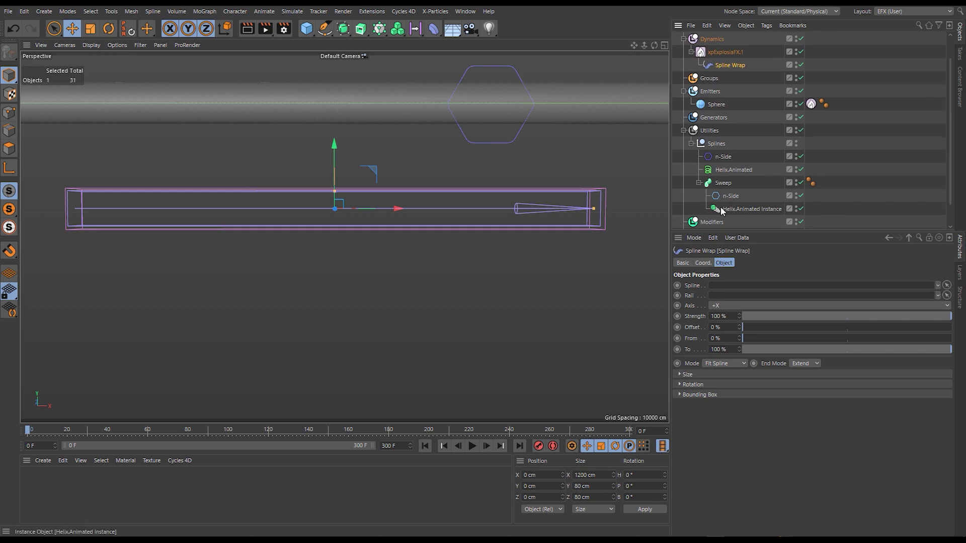
pyautogui.moveTo(735, 170); pyautogui.dragTo(747, 286)
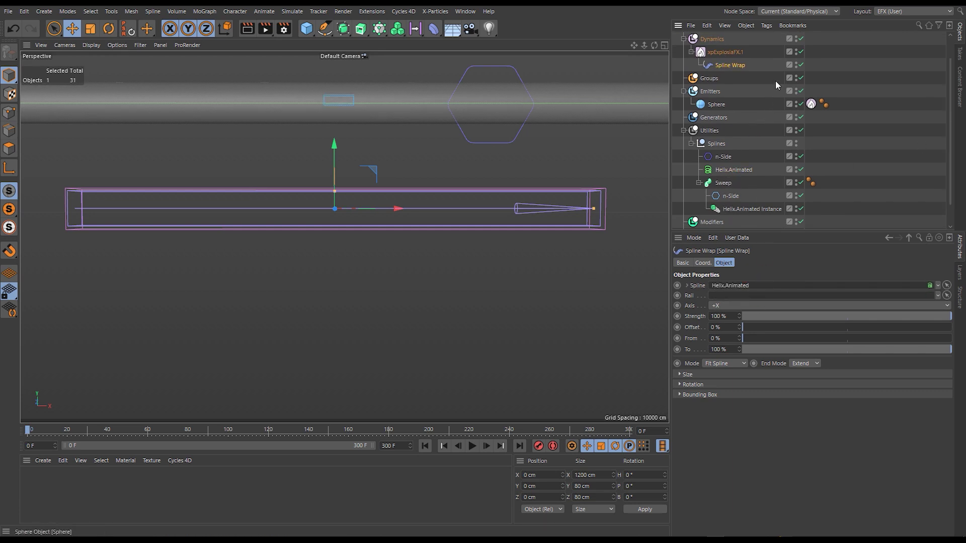
# - Switch off xpExplosiaFX.1 and Spline Wrap, then play and stop the animation
pyautogui.click(801, 52)
pyautogui.click(801, 64)
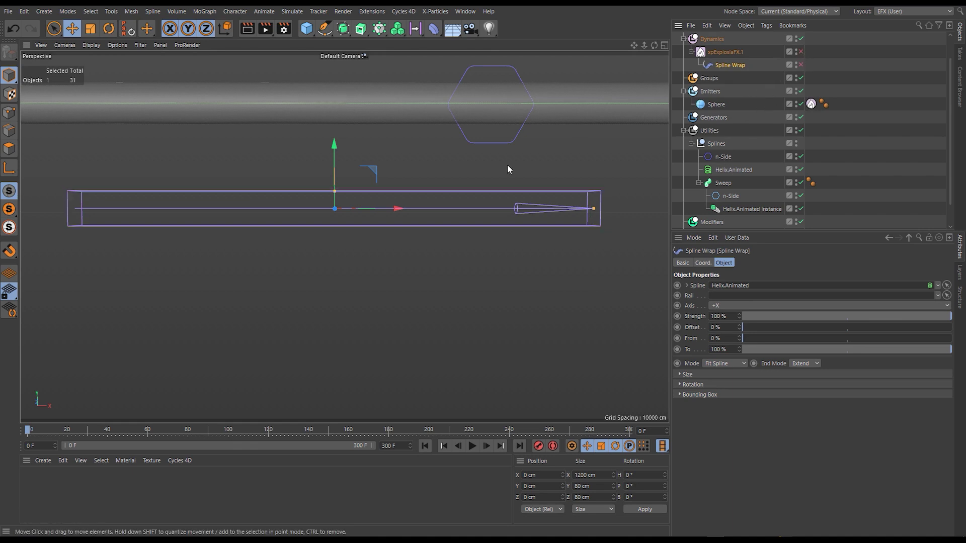
pyautogui.keyDown('alt'); pyautogui.moveTo(439, 223); pyautogui.dragTo(460, 306, button='middle'); pyautogui.keyUp('alt')
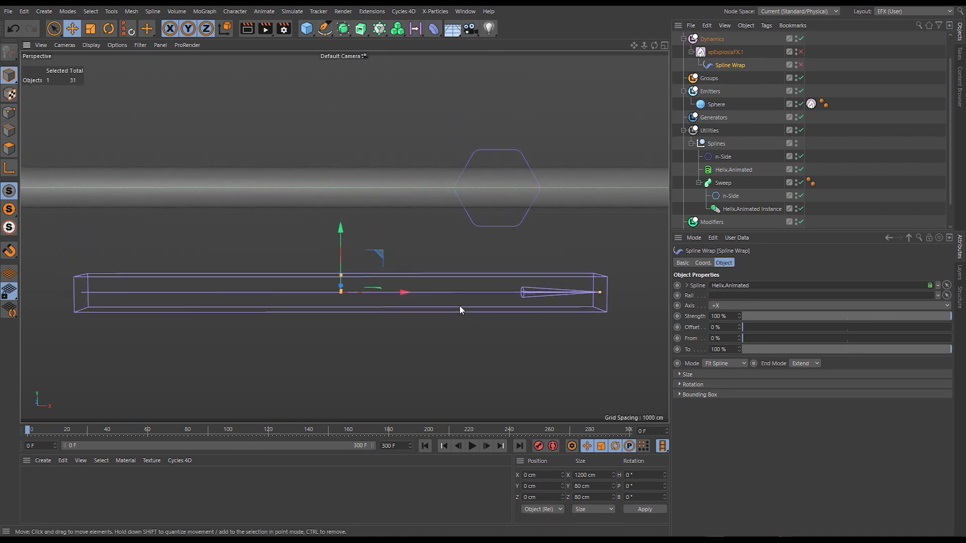
pyautogui.click(473, 447)
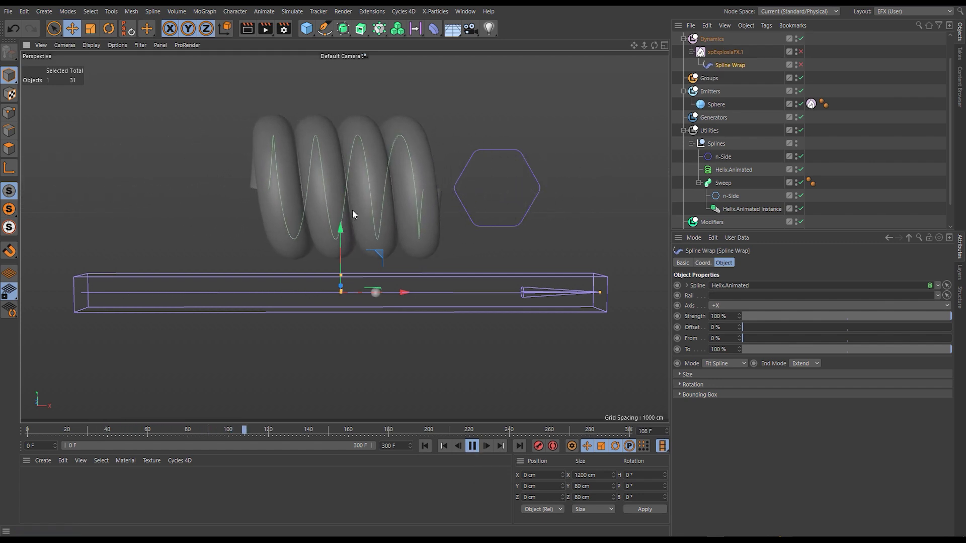
pyautogui.click(472, 446)
# - Select the swept tube and Helix.Animated, scrub the timeline back, and replay the animation
pyautogui.keyDown('alt'); pyautogui.moveTo(377, 281); pyautogui.dragTo(394, 279, button='middle'); pyautogui.keyUp('alt')
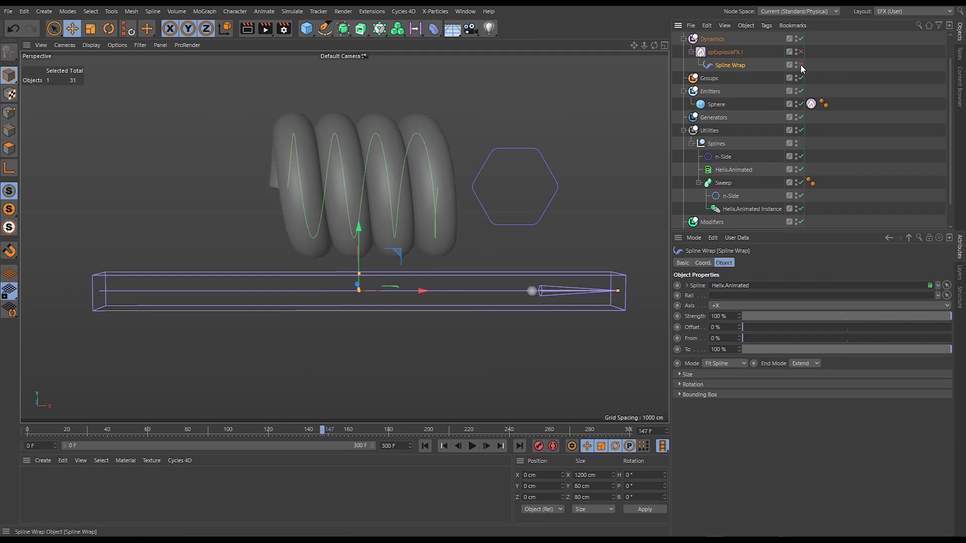
pyautogui.click(411, 188)
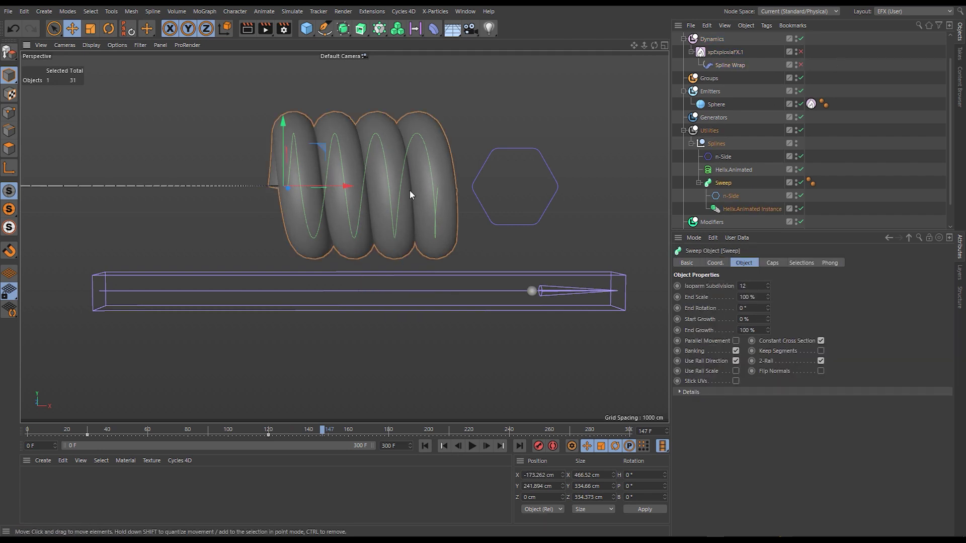
pyautogui.click(733, 170)
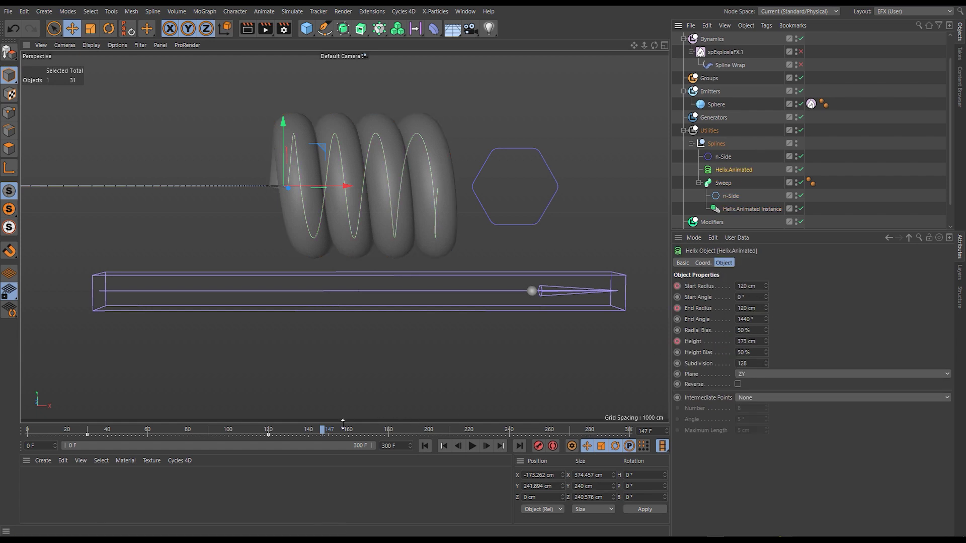
pyautogui.moveTo(322, 434); pyautogui.dragTo(29, 436)
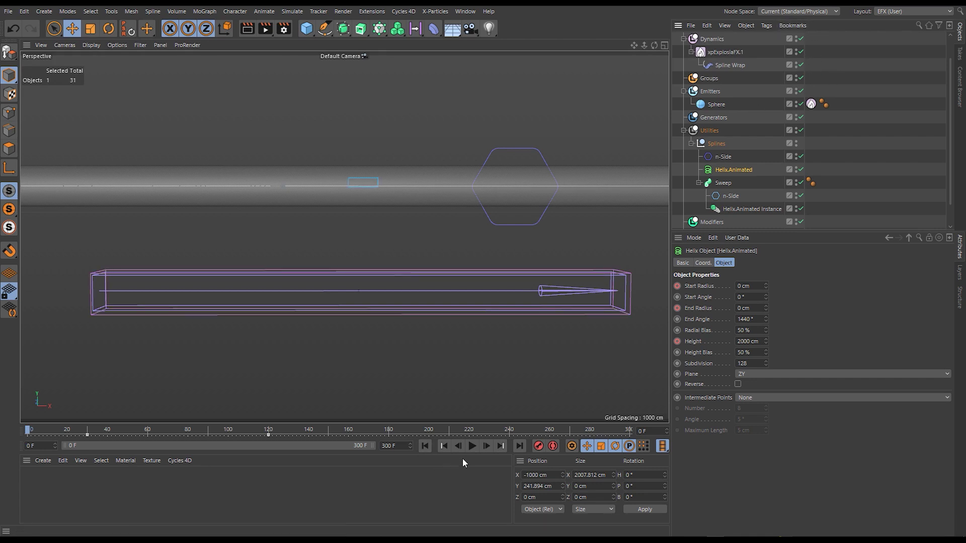
pyautogui.click(472, 446)
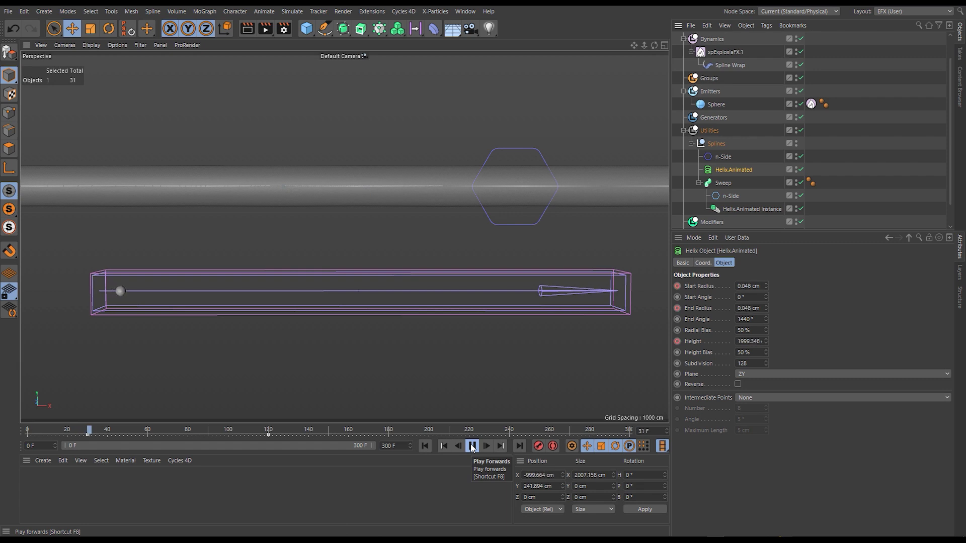
# - Deselect all, toggle playback with F8, switch off Sweep, and rewind to frame 0
pyautogui.click(528, 384)
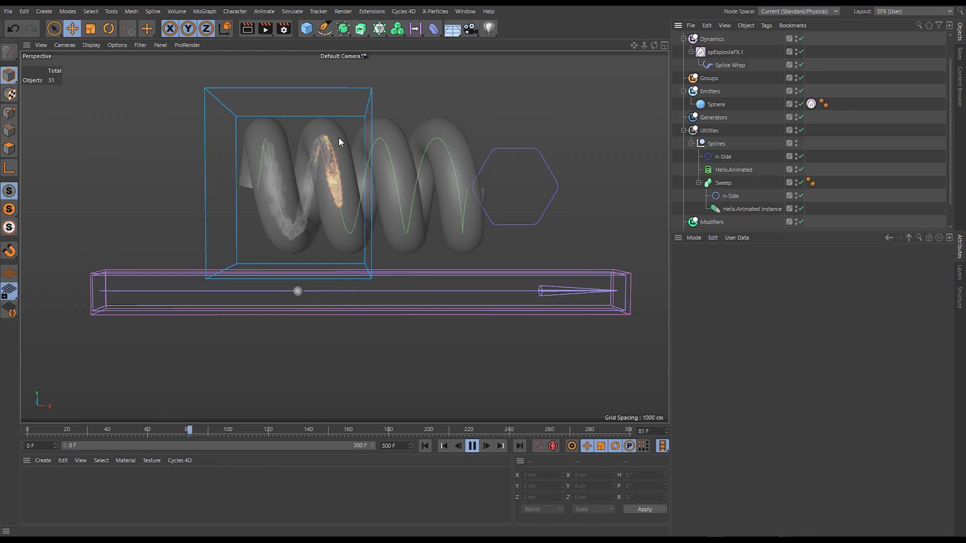
pyautogui.press('F8')
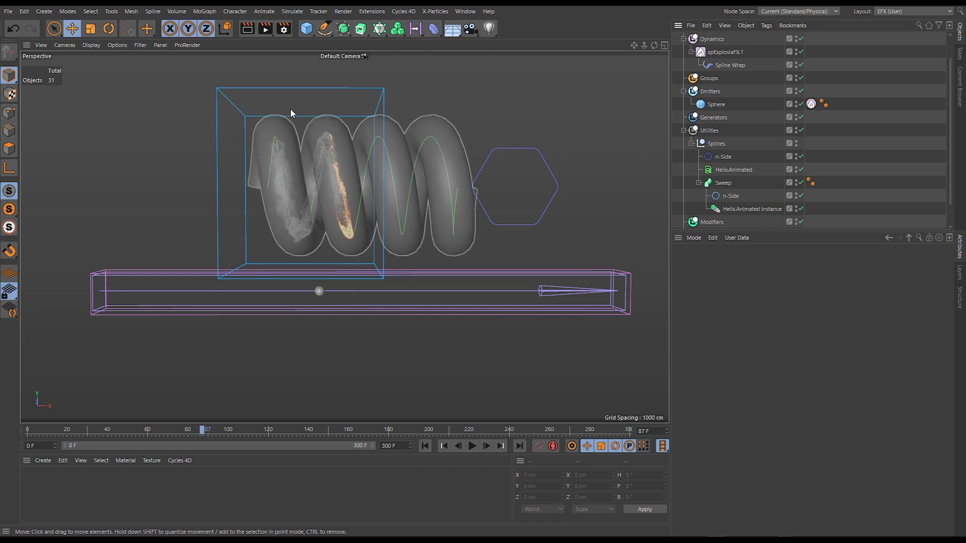
pyautogui.press('F8')
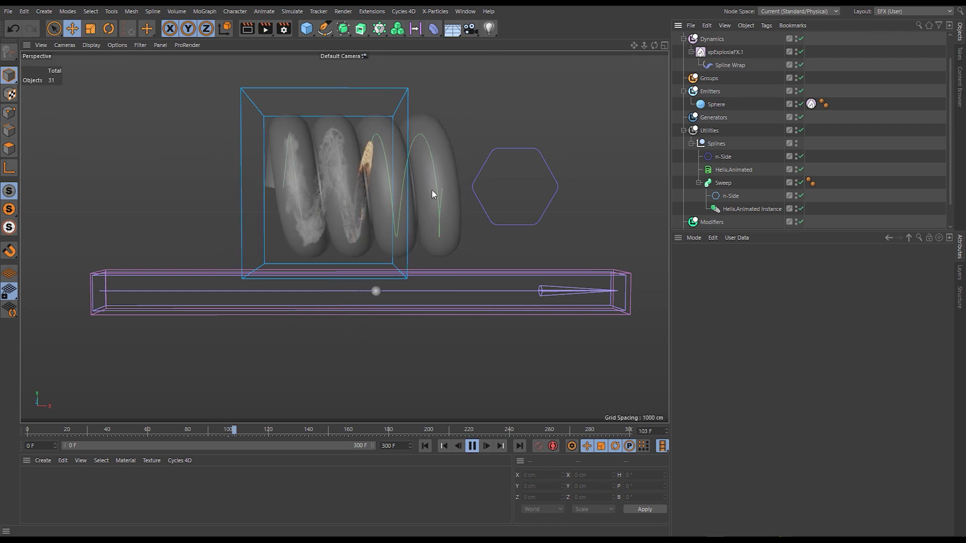
pyautogui.click(801, 183)
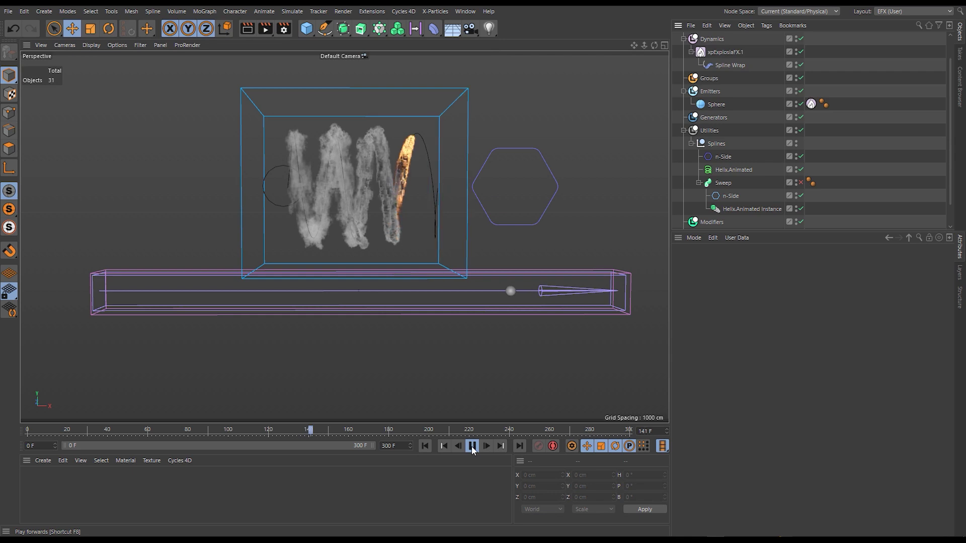
pyautogui.click(426, 446)
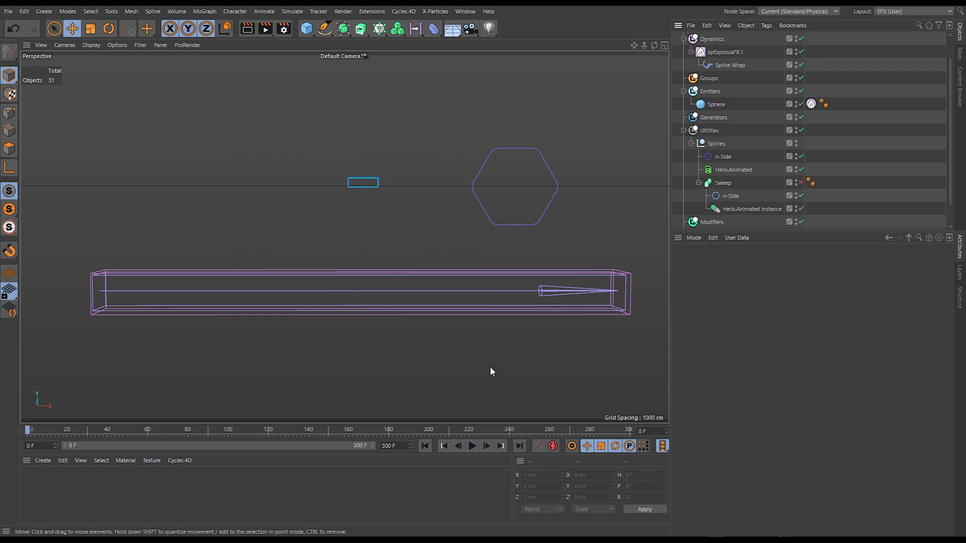